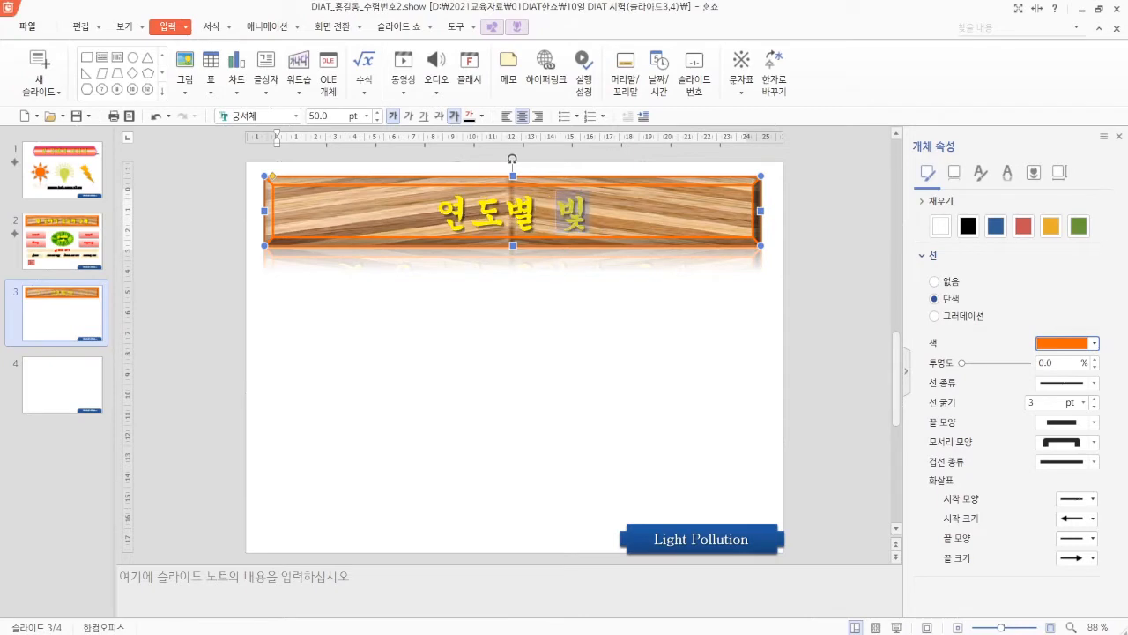
# Complete the banner title as "연도별 빛공해관련 민원현황" and nudge the banner slightly upward.
pyautogui.write('공해관련')
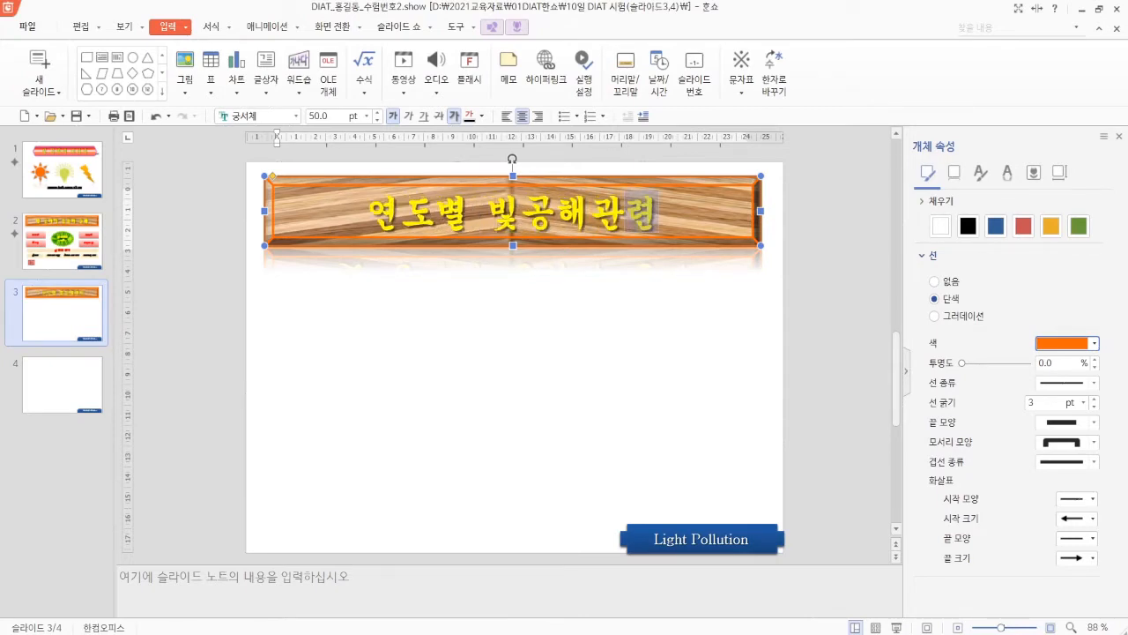
pyautogui.write(' 민원현황')
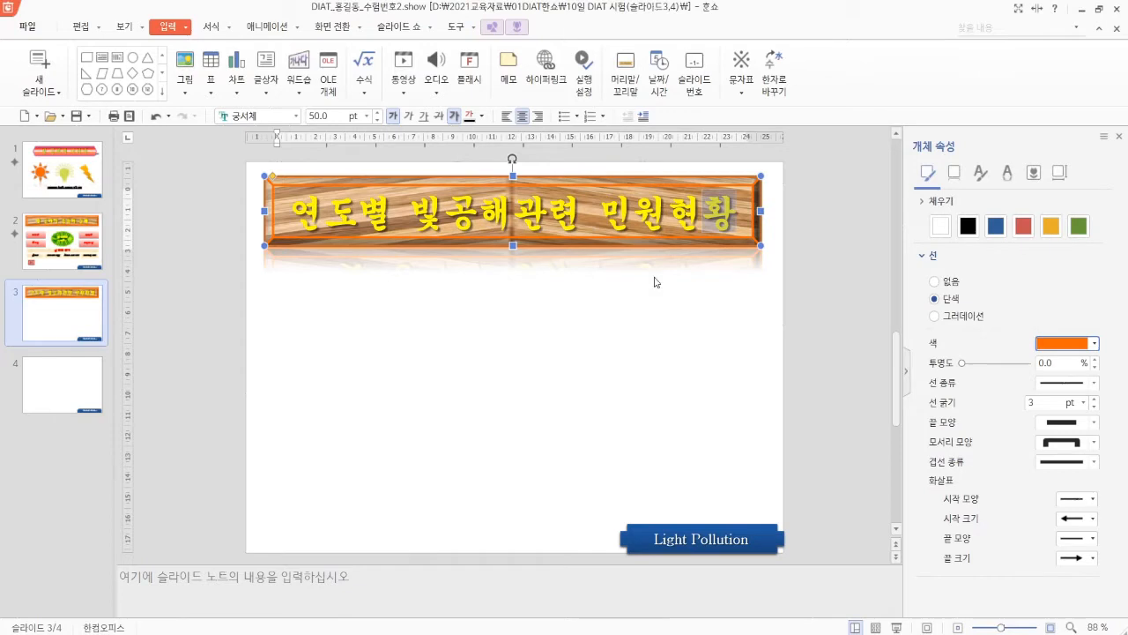
pyautogui.click(559, 262)
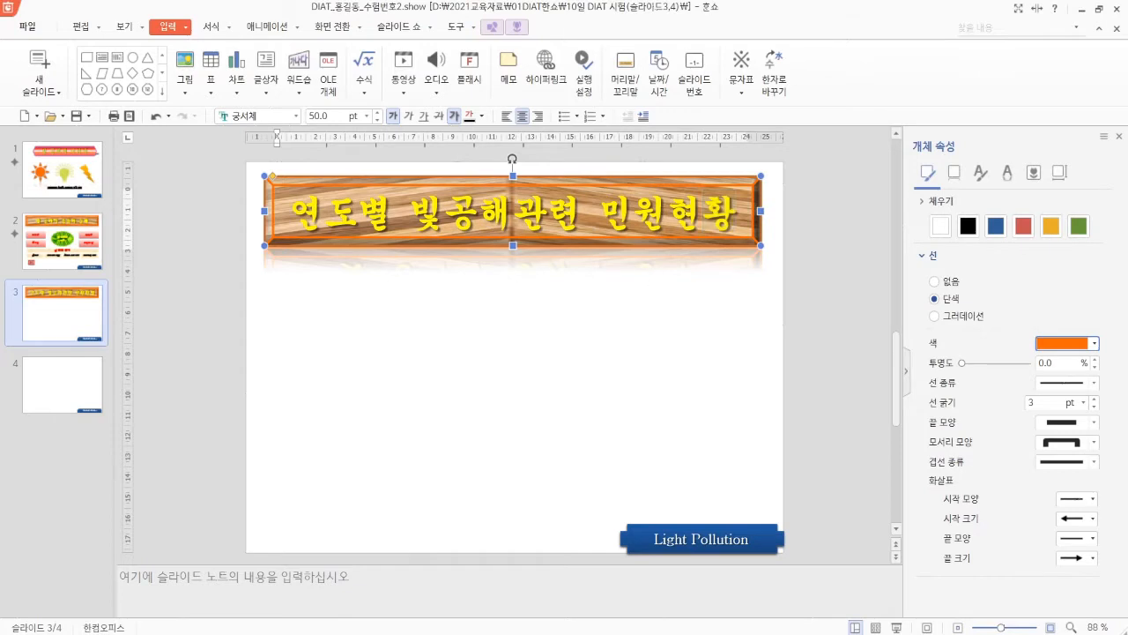
pyautogui.click(494, 242)
pyautogui.press('Escape')
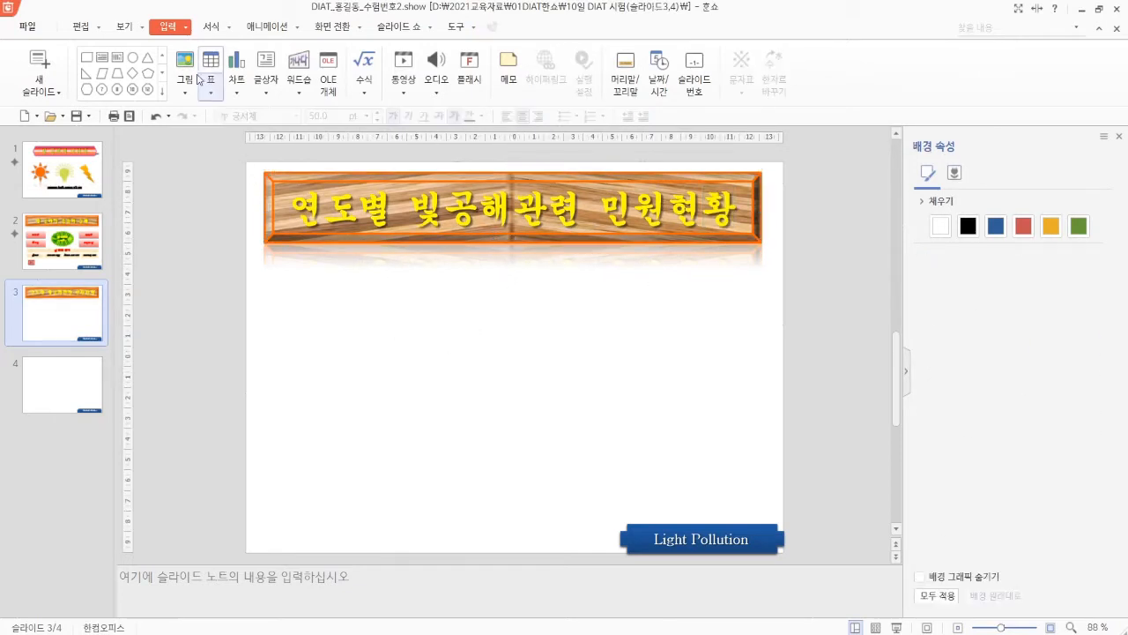
# Add a horizontal text box reading "[단위 : 건]" just below the banner's left end.
pyautogui.click(269, 93)
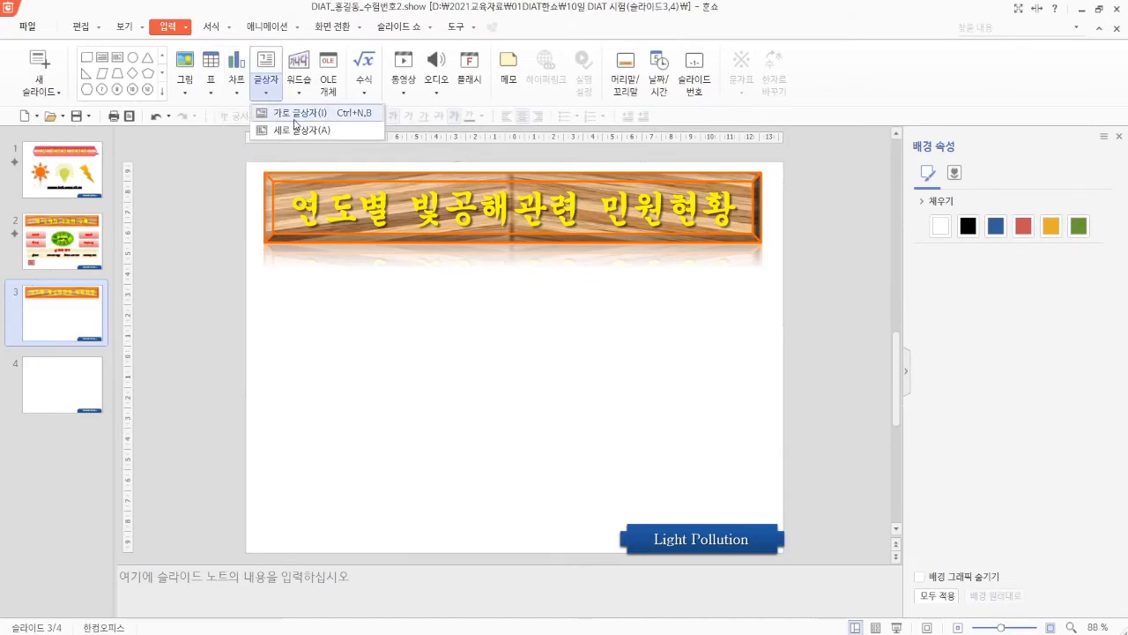
pyautogui.click(296, 114)
pyautogui.moveTo(269, 259); pyautogui.dragTo(370, 279)
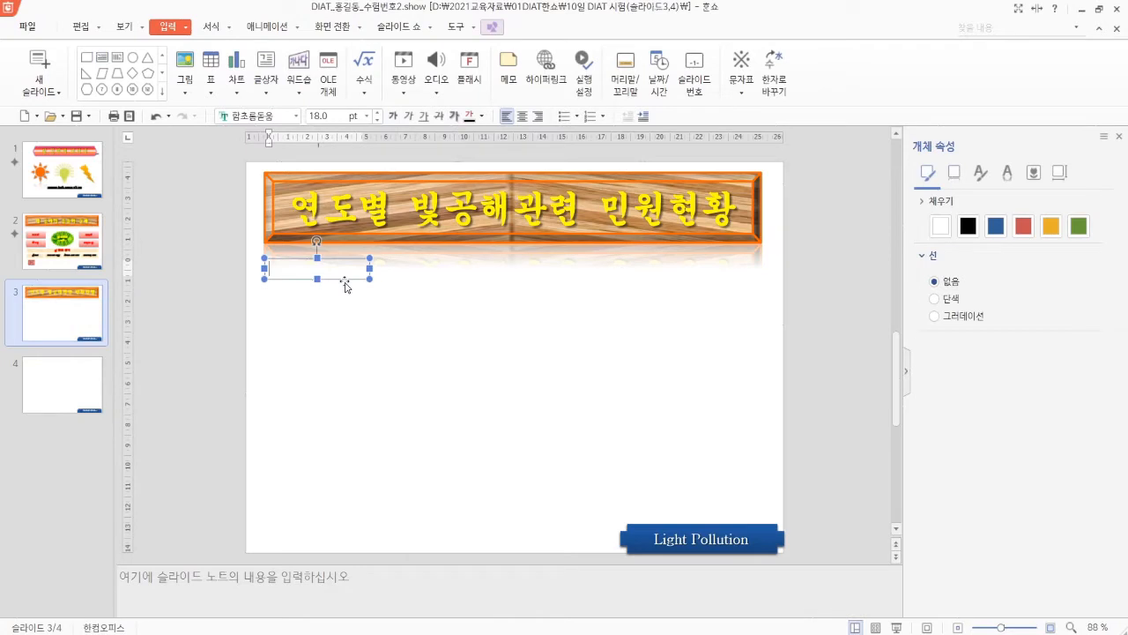
pyautogui.write('[단위')
pyautogui.write(' :rjs]')
pyautogui.press('Escape')
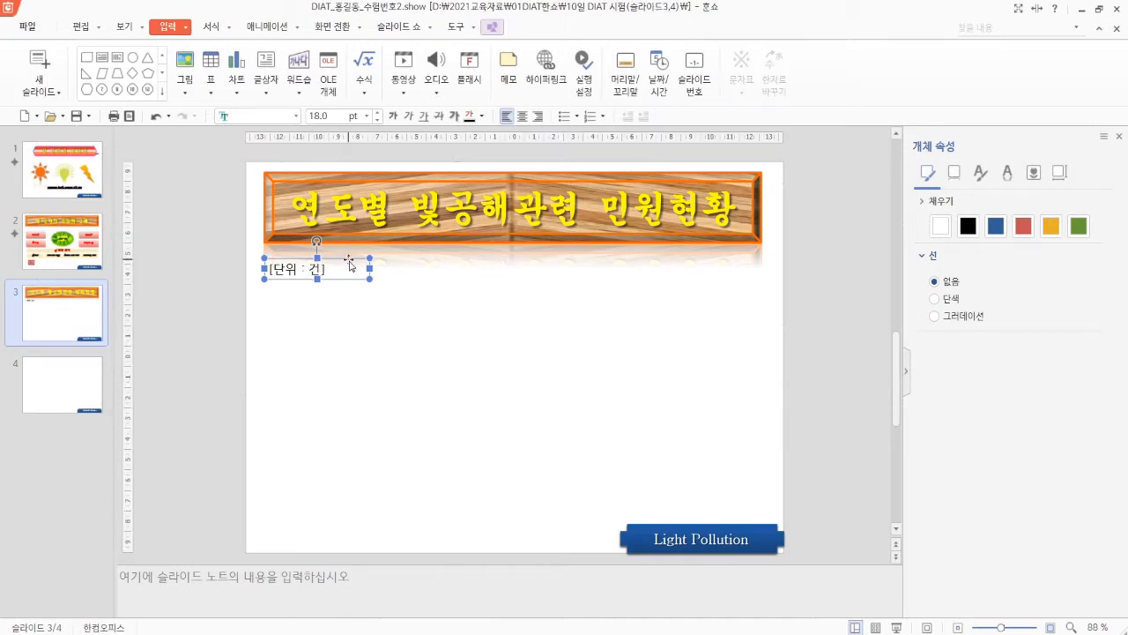
# Format the unit label in 돋움, 20 pt, bold.
pyautogui.click(278, 117)
pyautogui.write('돋움')
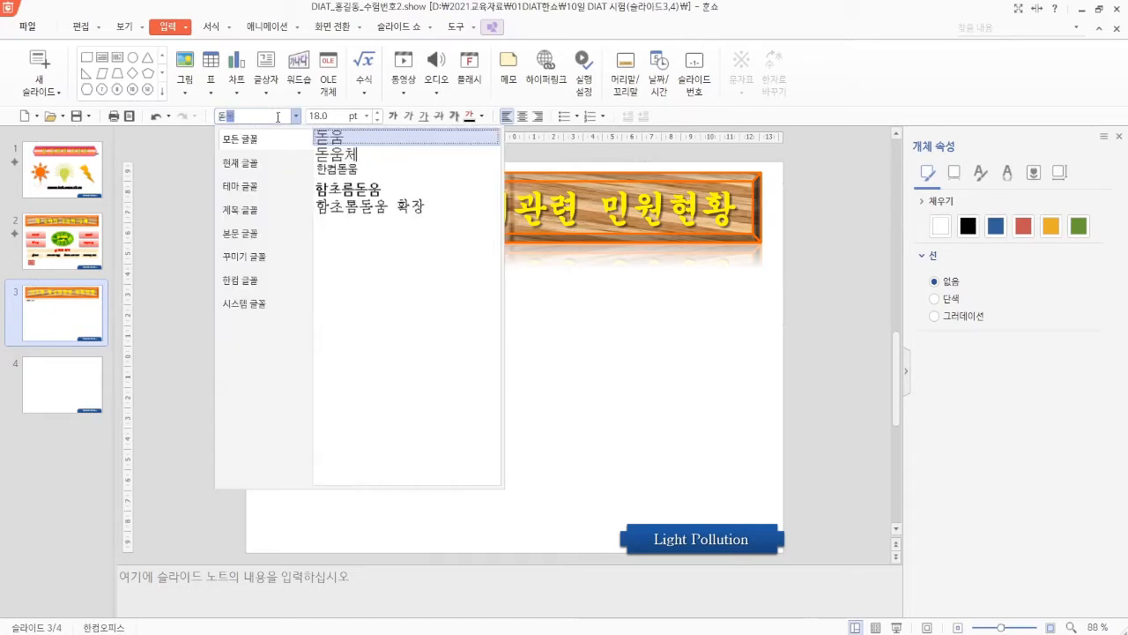
pyautogui.press('Return')
pyautogui.click(377, 112)
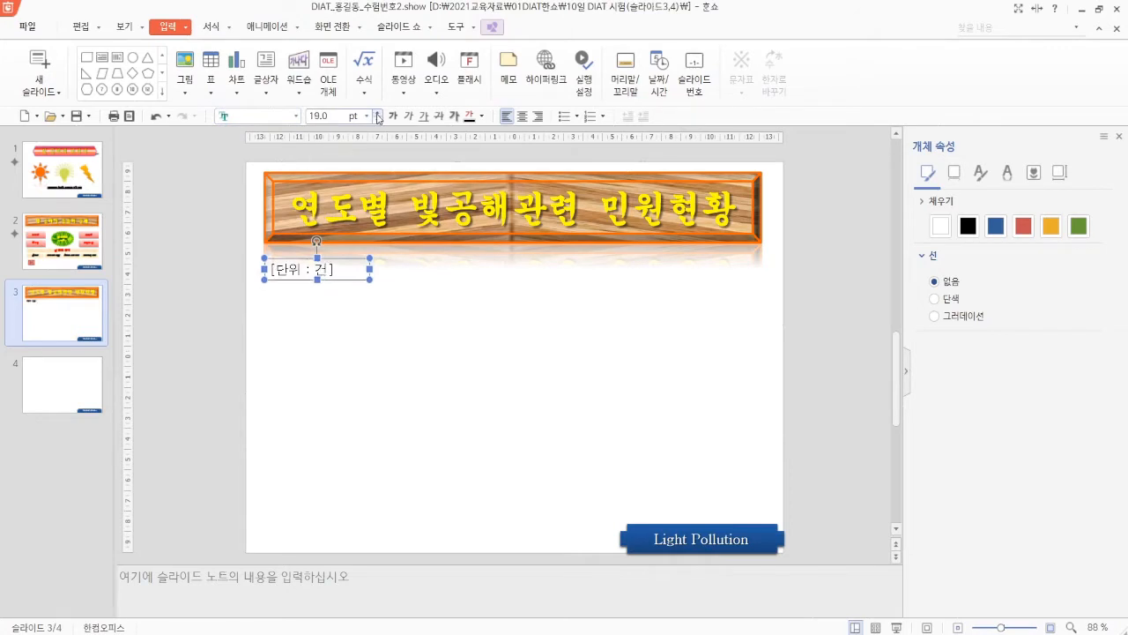
pyautogui.click(377, 112)
pyautogui.click(394, 117)
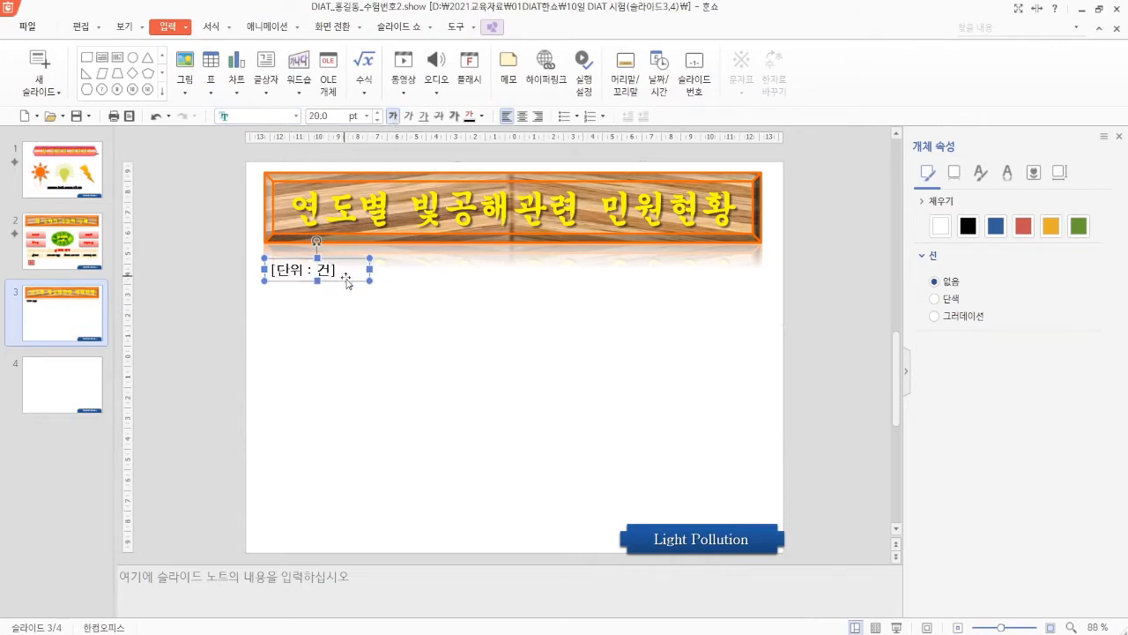
# Duplicate the unit label below the banner's right end as a right-aligned label reading "[출처 : 환경부]".
pyautogui.moveTo(349, 284); pyautogui.dragTo(737, 324)
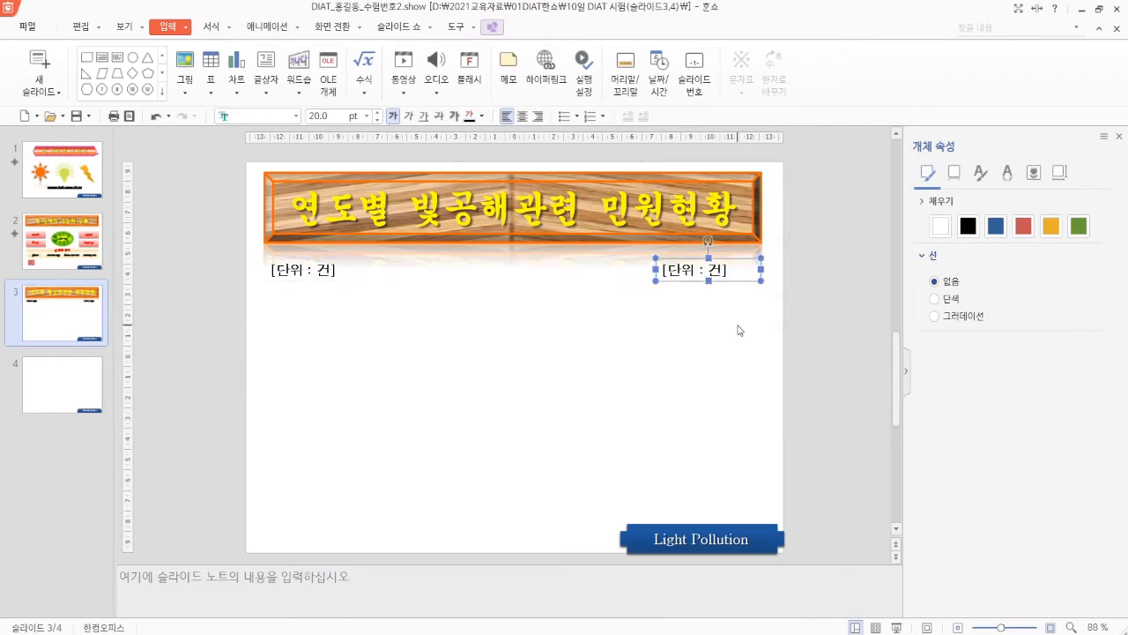
pyautogui.click(537, 115)
pyautogui.click(701, 271)
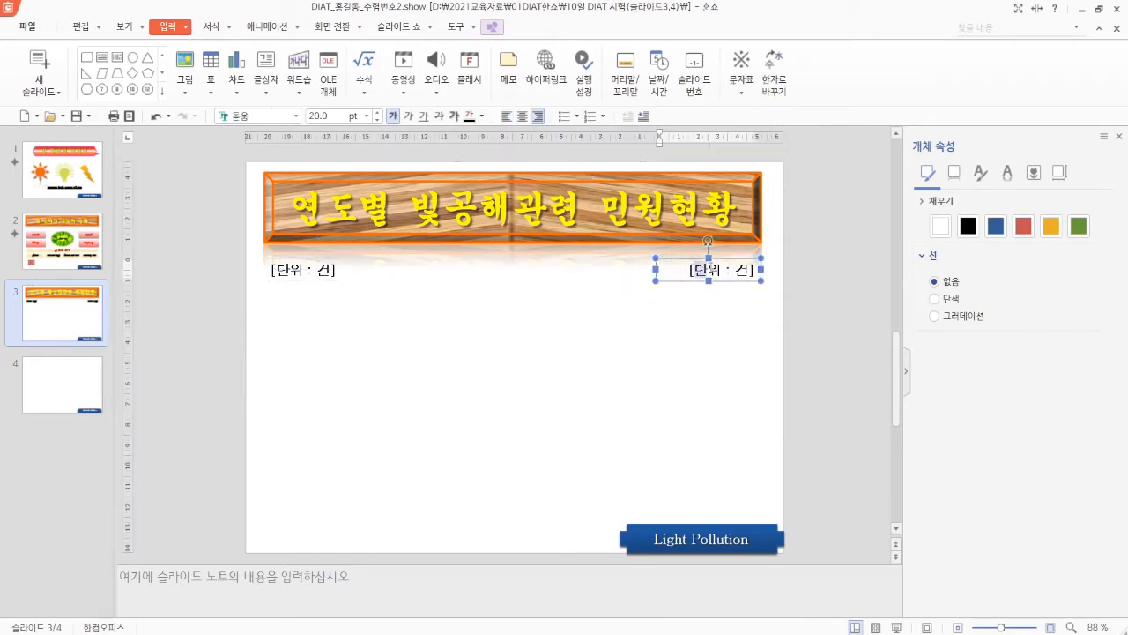
pyautogui.write('출처')
pyautogui.press('Delete')
pyautogui.write('환경부')
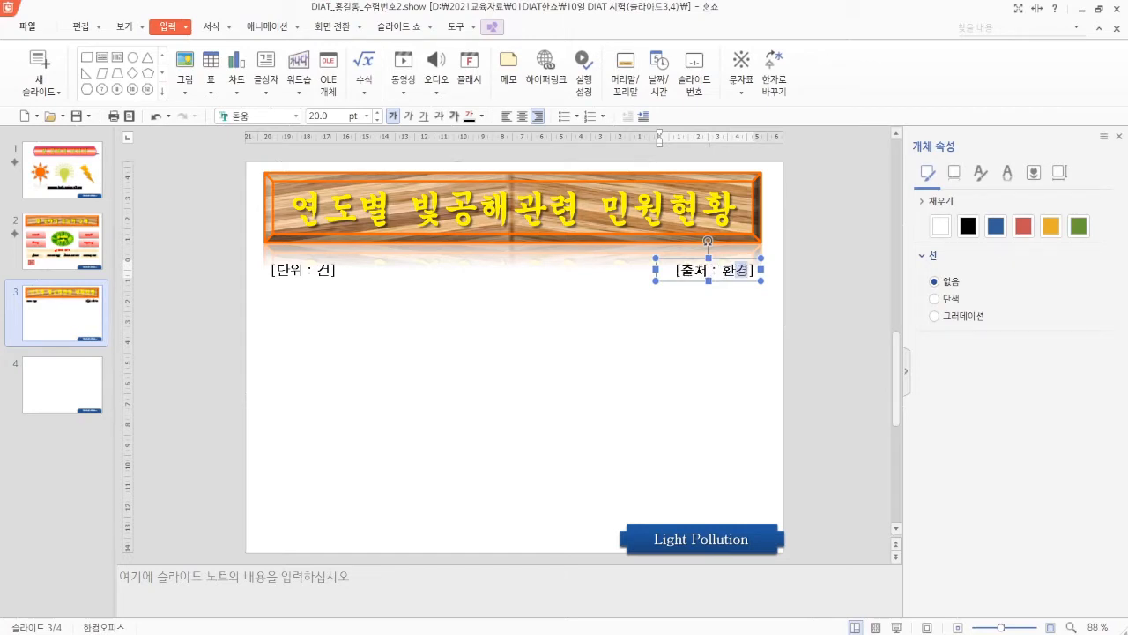
pyautogui.click(338, 393)
# Insert a table with 6 rows and 2 columns on the slide.
pyautogui.click(211, 66)
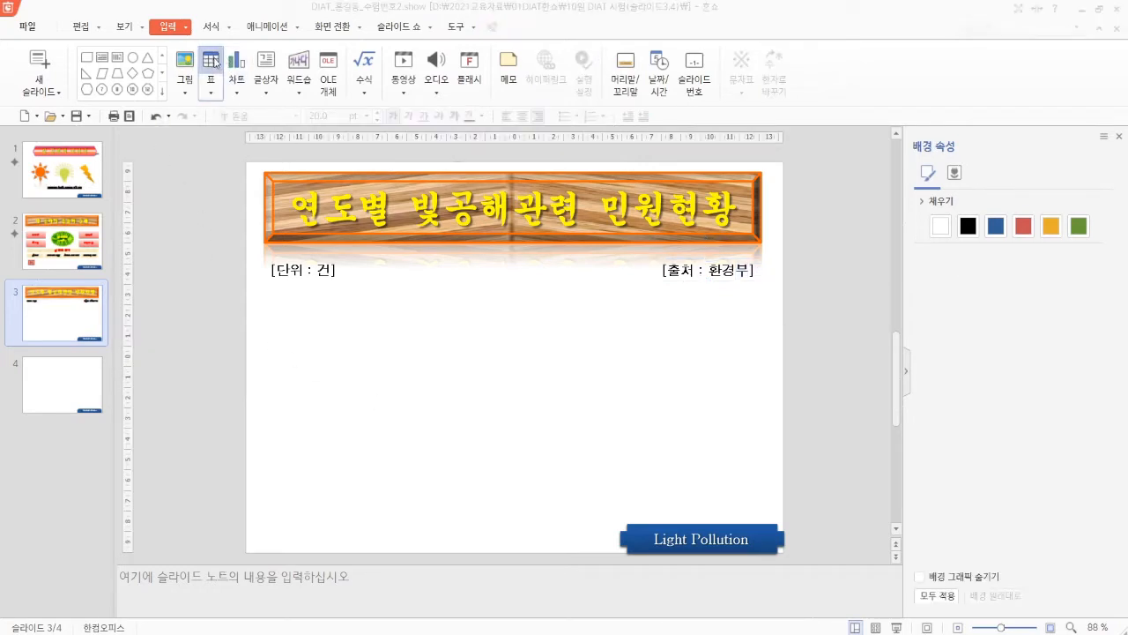
pyautogui.write('6')
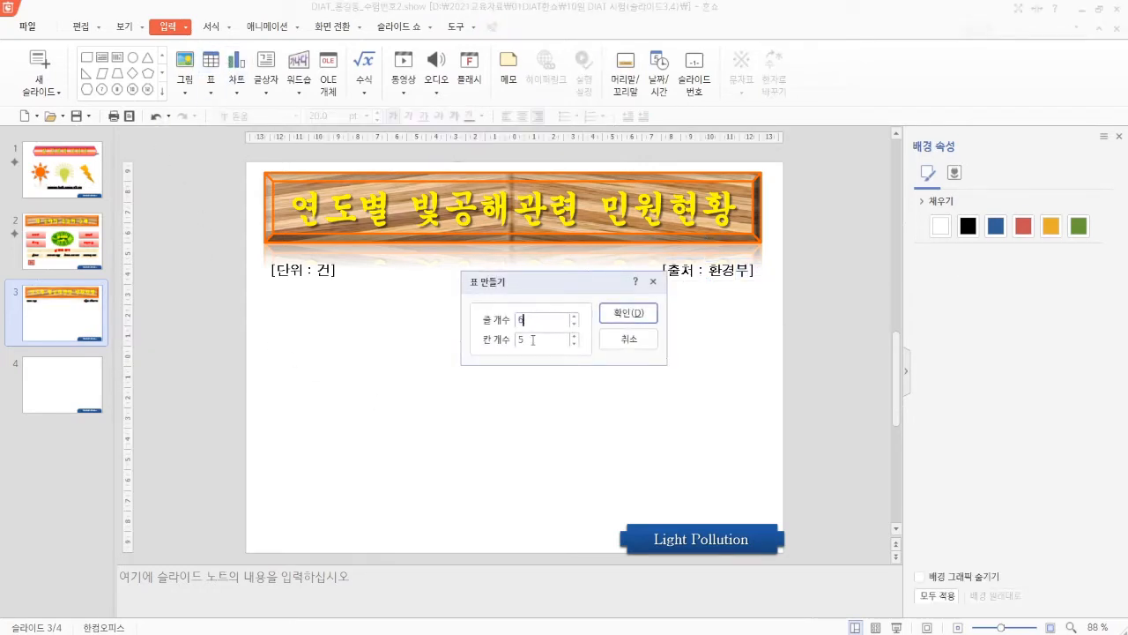
pyautogui.write('2')
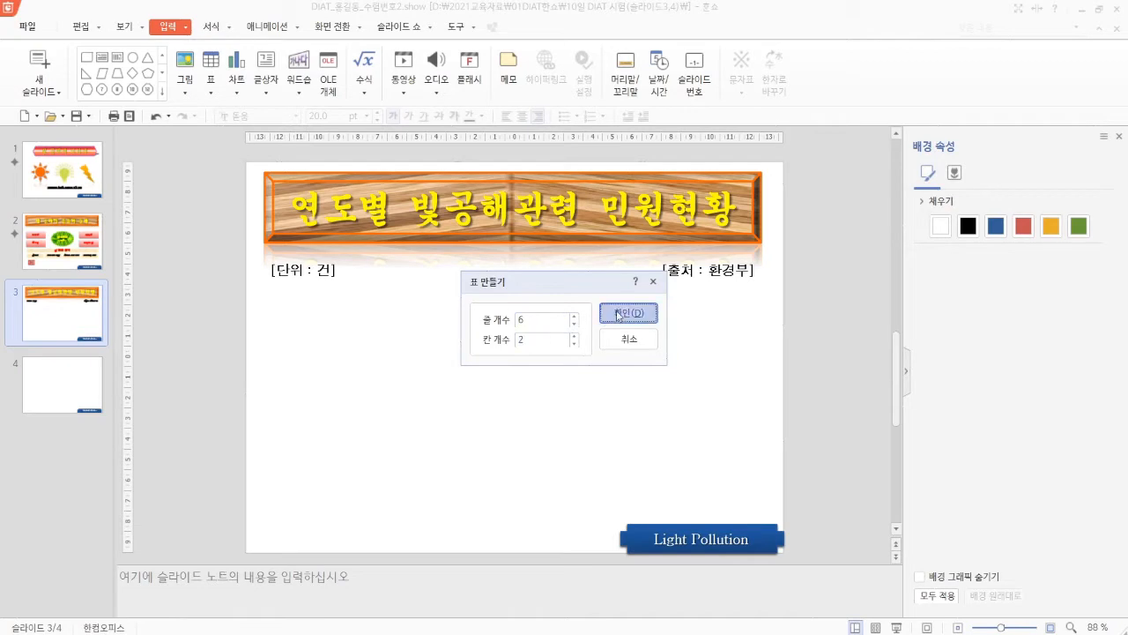
pyautogui.click(628, 314)
# Place the table directly under the unit label and resize it to about 68 mm wide and 113 mm high.
pyautogui.moveTo(374, 359); pyautogui.dragTo(304, 409)
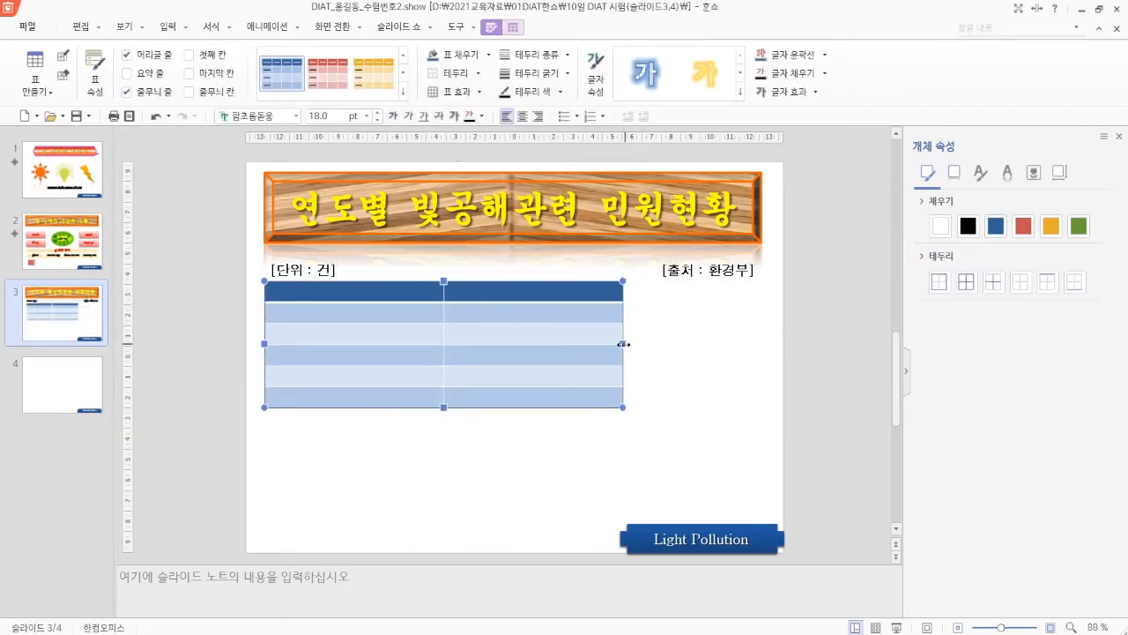
pyautogui.moveTo(623, 343); pyautogui.dragTo(397, 343)
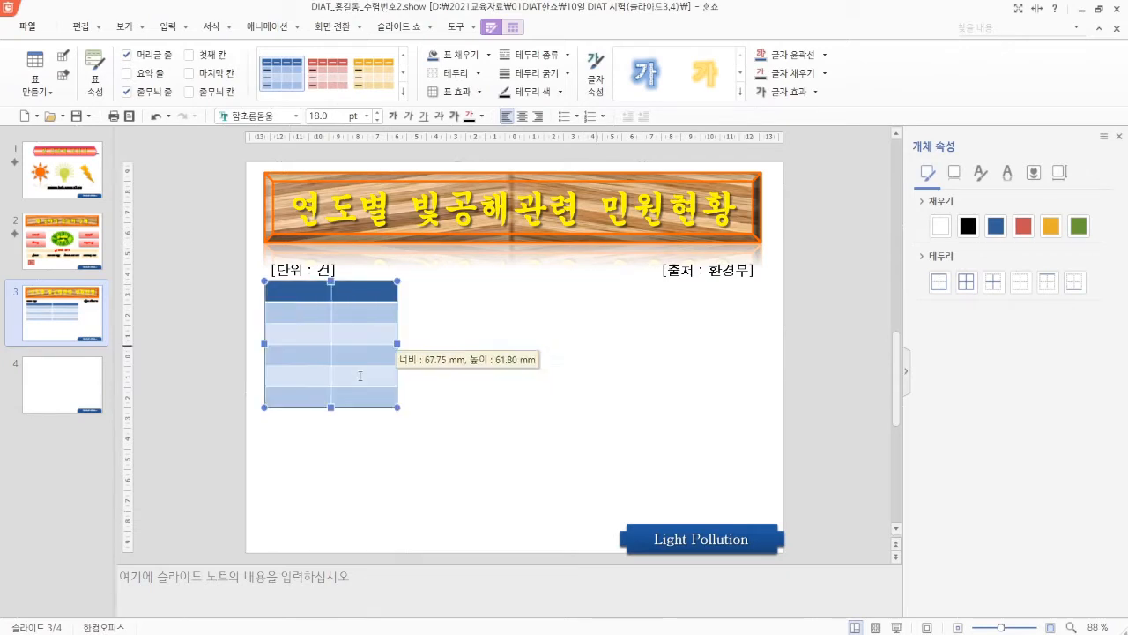
pyautogui.moveTo(330, 408); pyautogui.dragTo(334, 513)
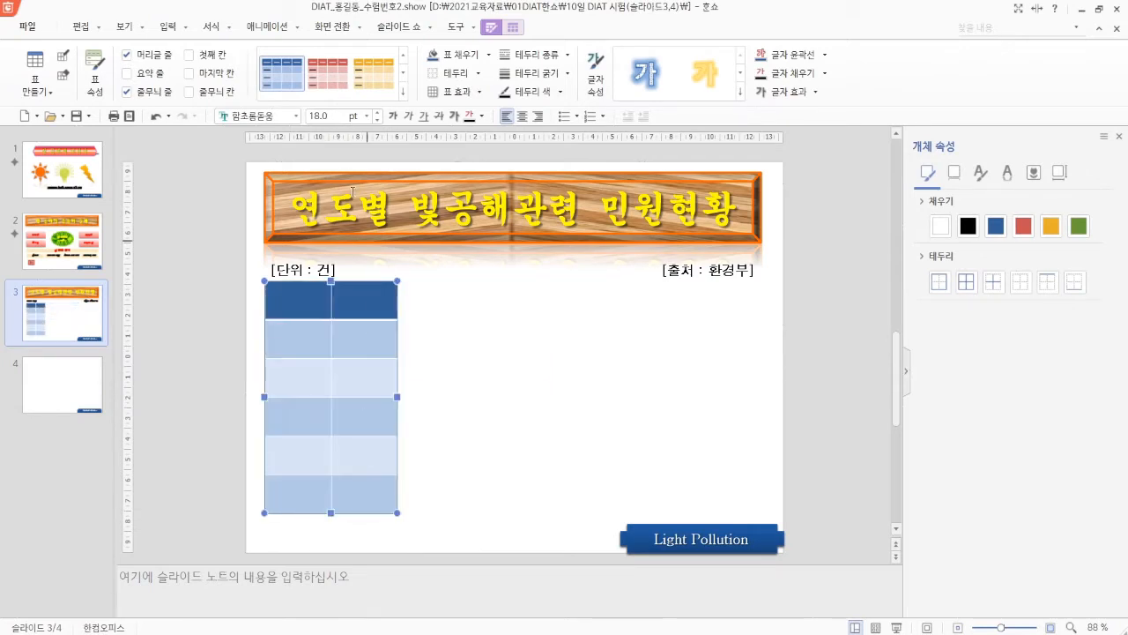
# Apply the table style "보통 스타일 1 - 강조 6" to the table.
pyautogui.click(403, 93)
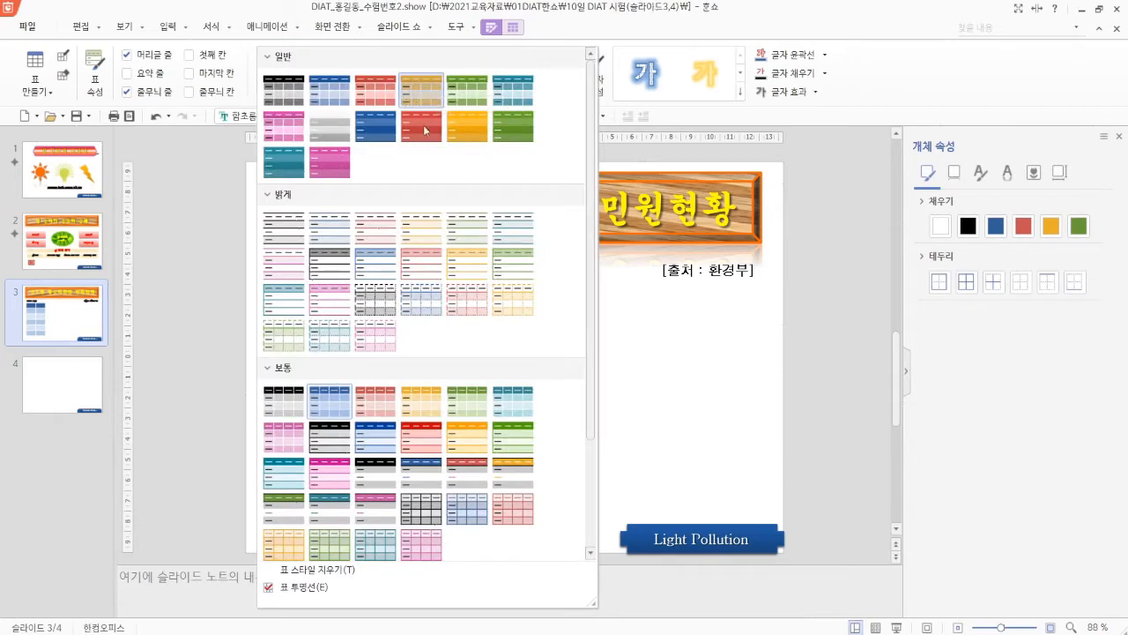
pyautogui.scroll(-3, 280, 333)
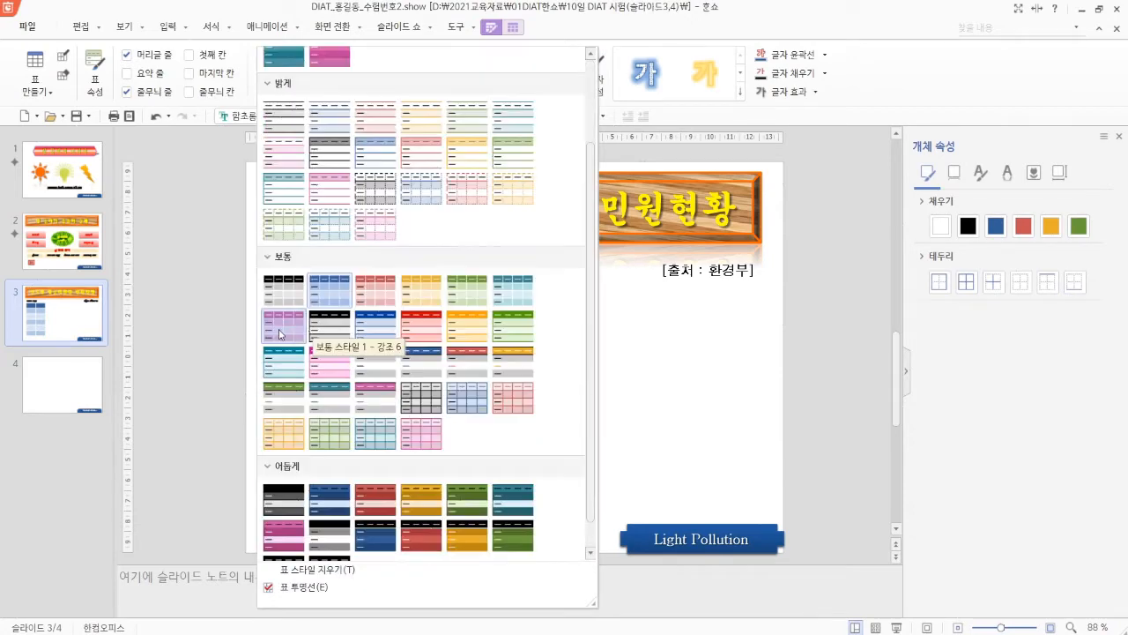
pyautogui.click(280, 333)
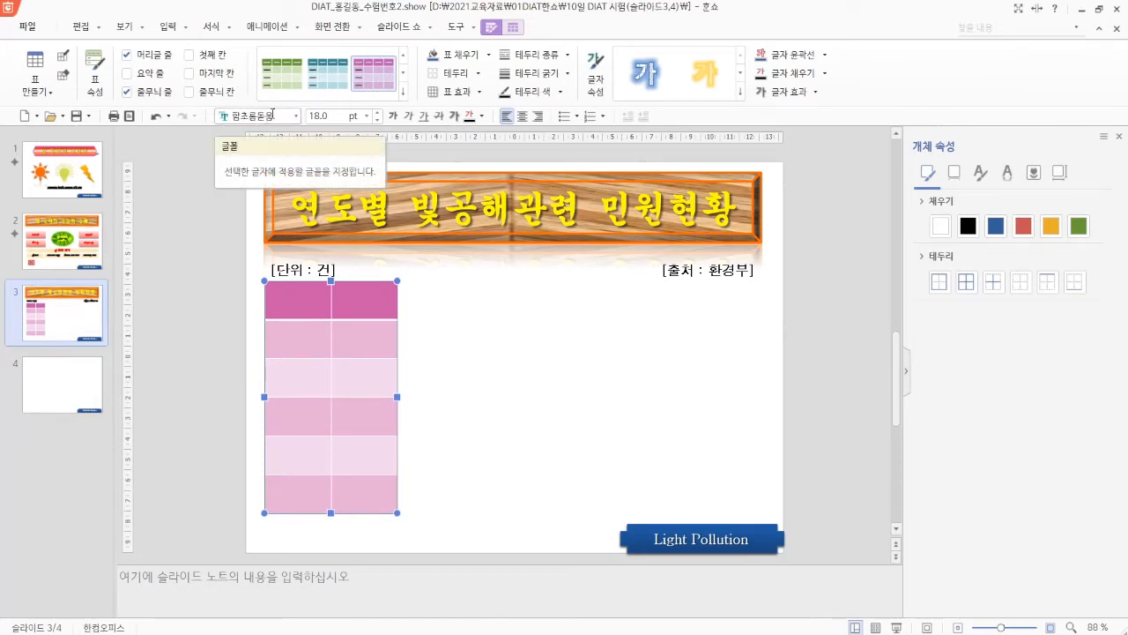
# Format the whole table's text in 돋움, 20 pt, bold.
pyautogui.click(273, 113)
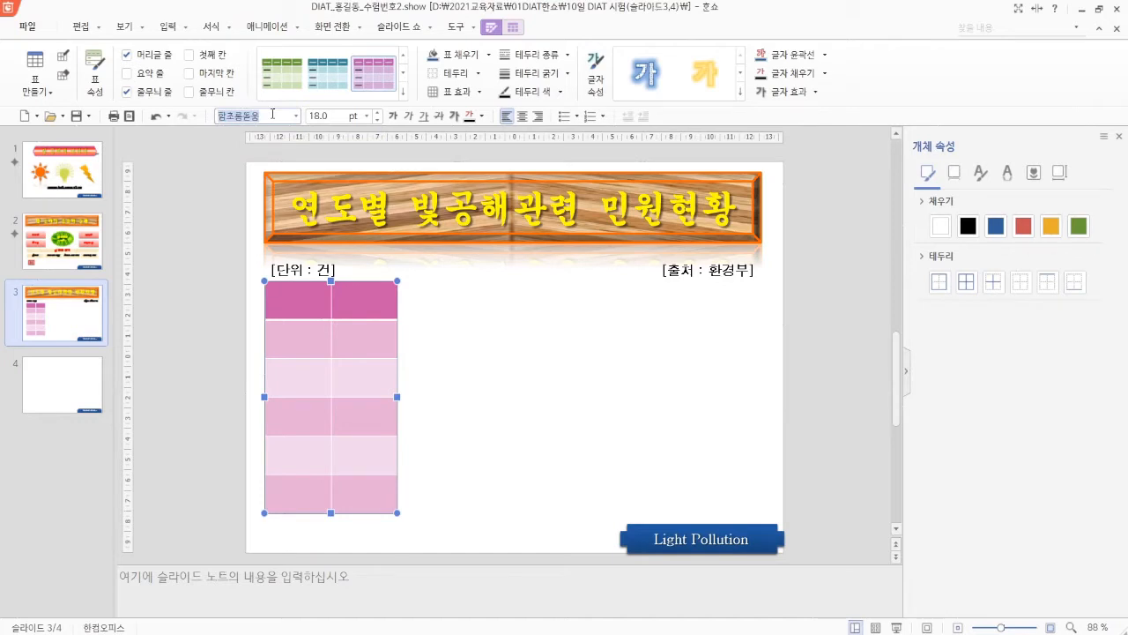
pyautogui.write('돋움')
pyautogui.press('Return')
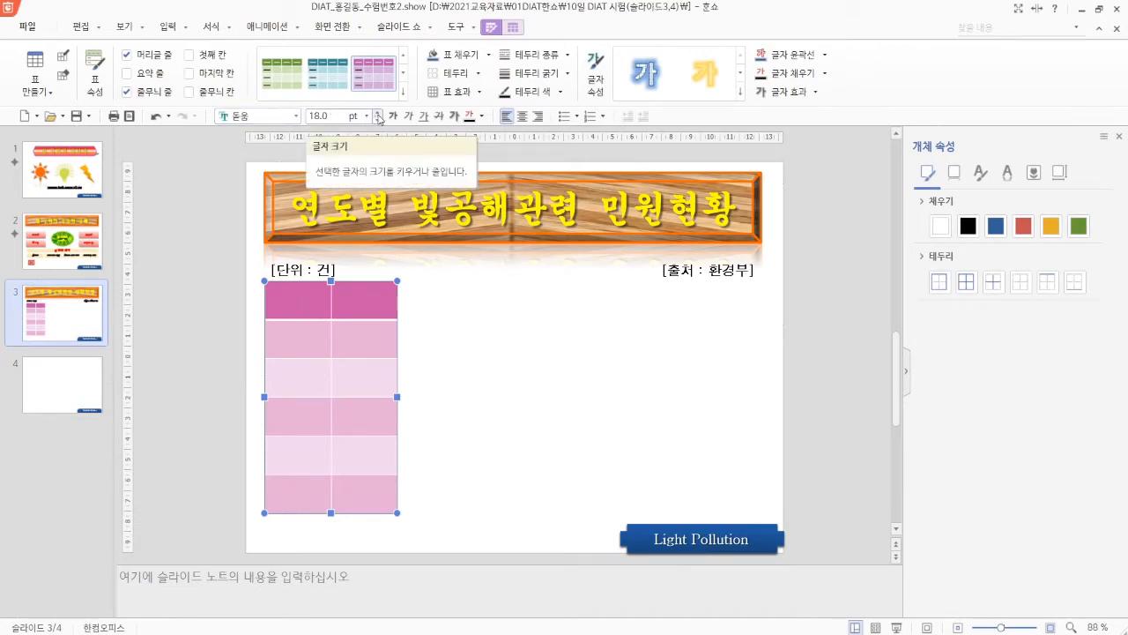
pyautogui.click(377, 113)
pyautogui.click(377, 113)
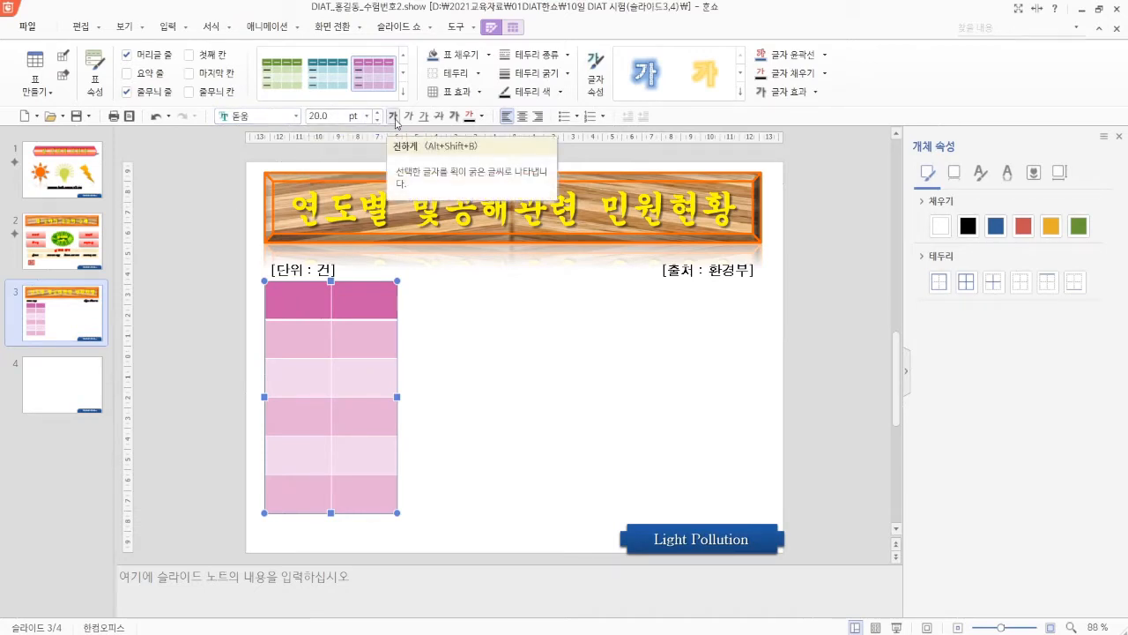
pyautogui.click(394, 117)
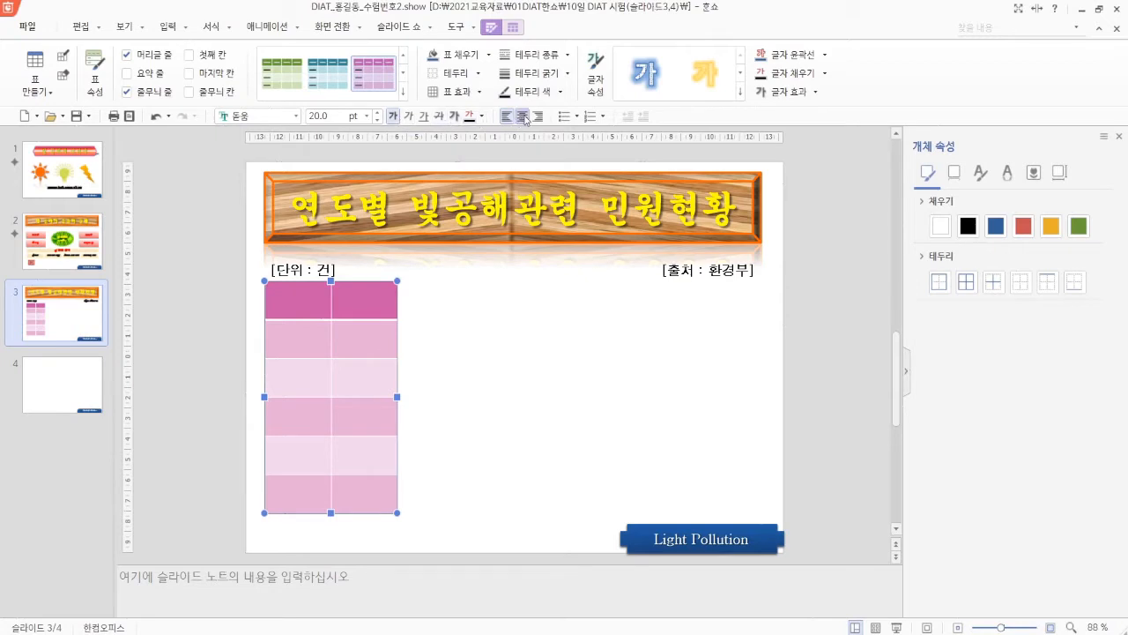
# Center the table's text horizontally and set its vertical content alignment to 중간.
pyautogui.click(513, 28)
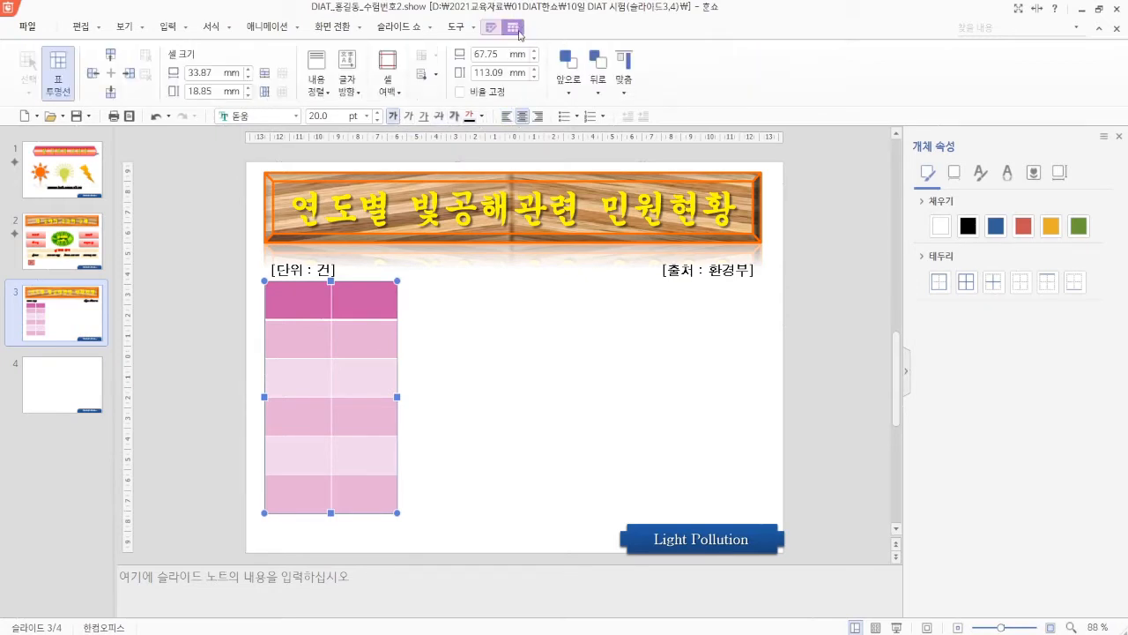
pyautogui.click(315, 79)
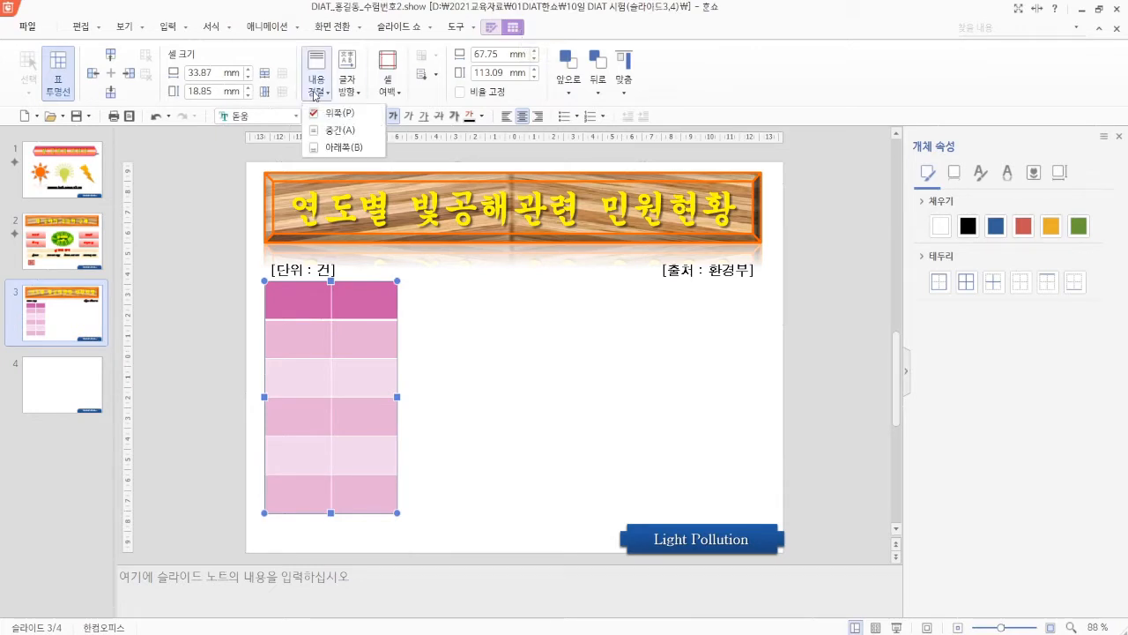
pyautogui.click(330, 132)
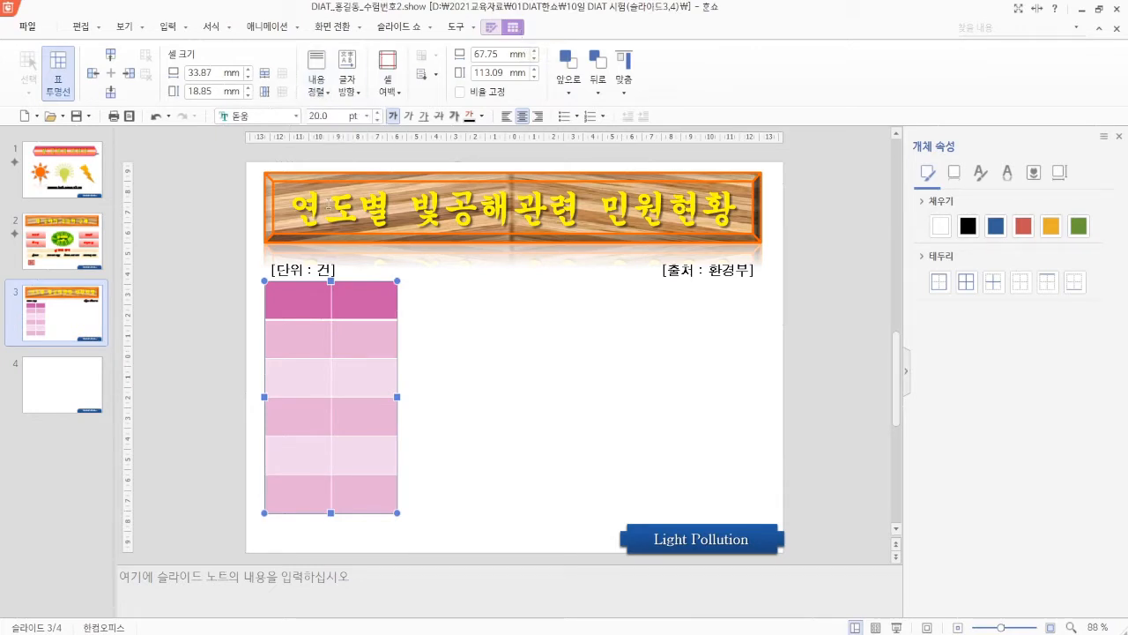
# Enter the table's column headings "연도" and "민원현황" in the header row.
pyautogui.click(305, 299)
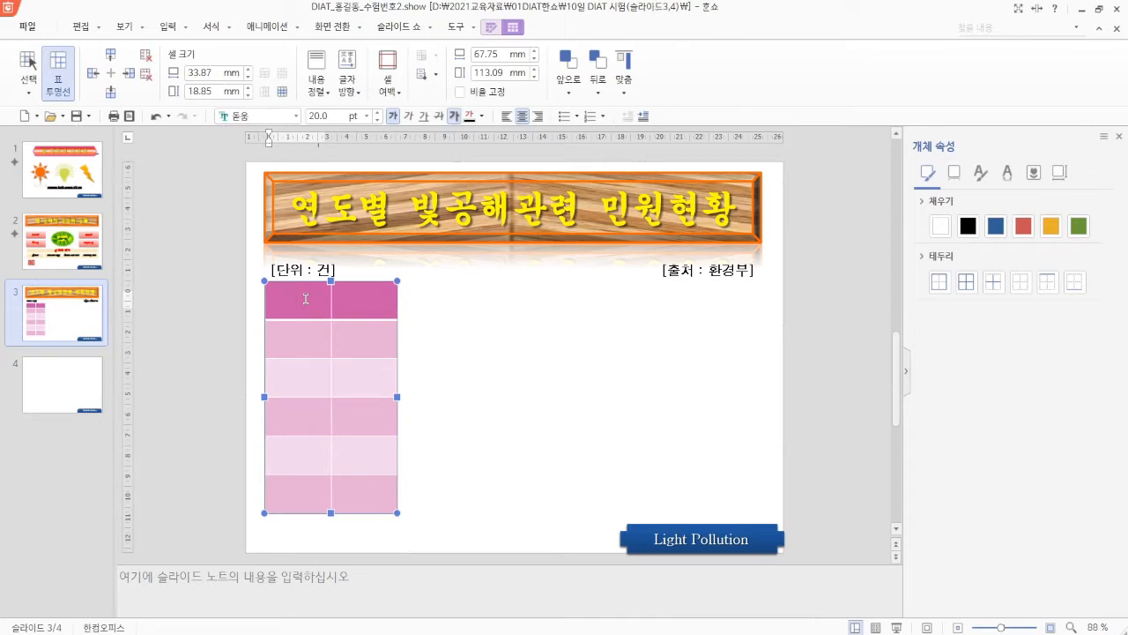
pyautogui.write('연도')
pyautogui.press('Tab')
pyautogui.write('민원현황')
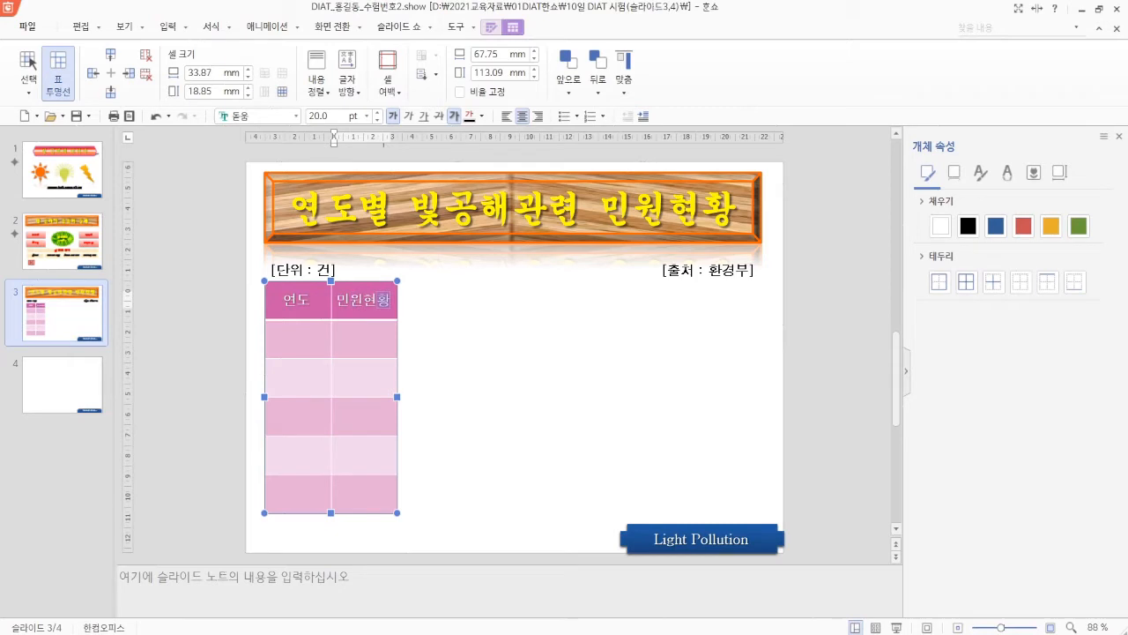
# Enter "2015년" in the first cell below the 연도 heading.
pyautogui.press('Down')
pyautogui.press('Left')
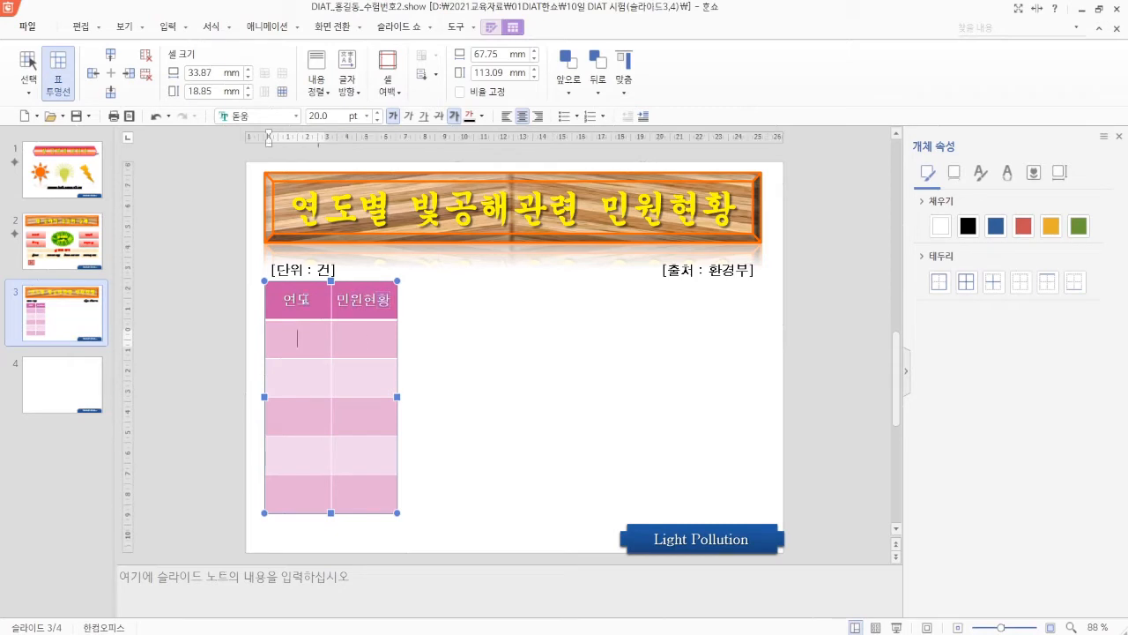
pyautogui.write('2015년')
# Italicize all the cells below the header row and turn off their text shadow.
pyautogui.moveTo(296, 347); pyautogui.dragTo(364, 494)
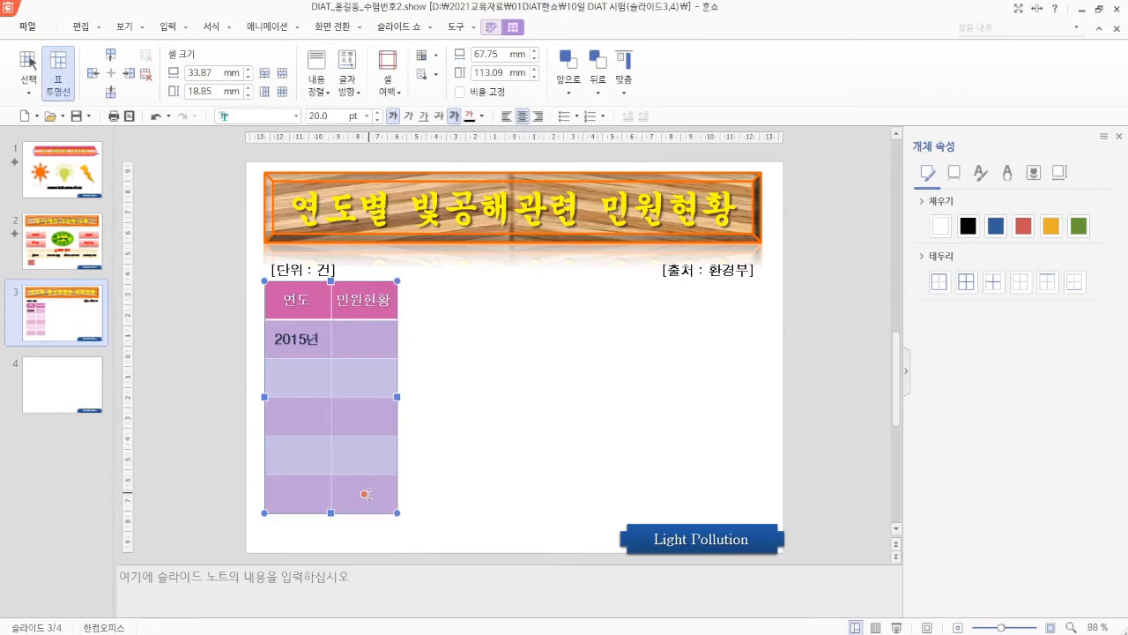
pyautogui.click(408, 116)
pyautogui.click(455, 115)
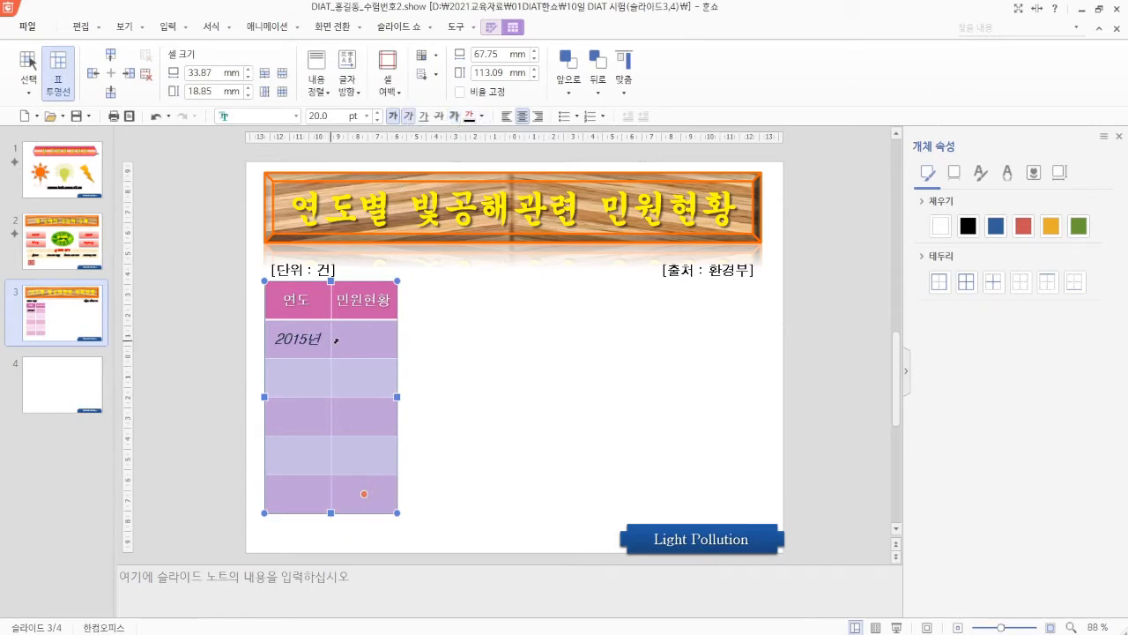
pyautogui.click(290, 369)
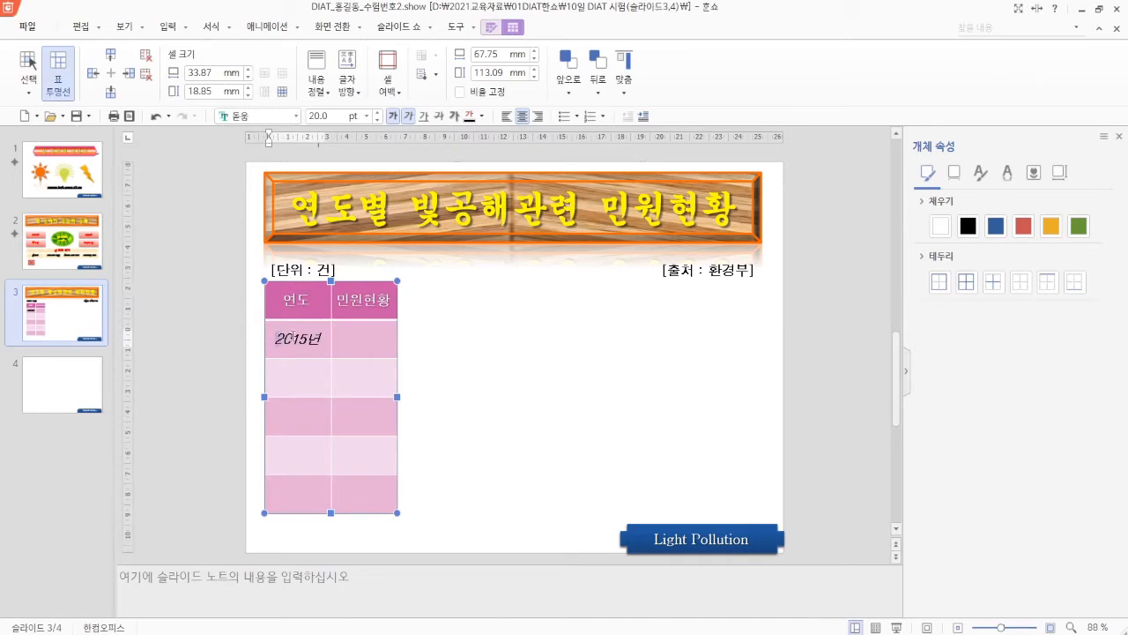
# Copy "2015년" from the first body cell into the four empty cells below it in the 연도 column.
pyautogui.moveTo(270, 342); pyautogui.dragTo(322, 340)
pyautogui.hotkey('ctrl', 'c')
pyautogui.click(297, 383)
pyautogui.hotkey('ctrl', 'v')
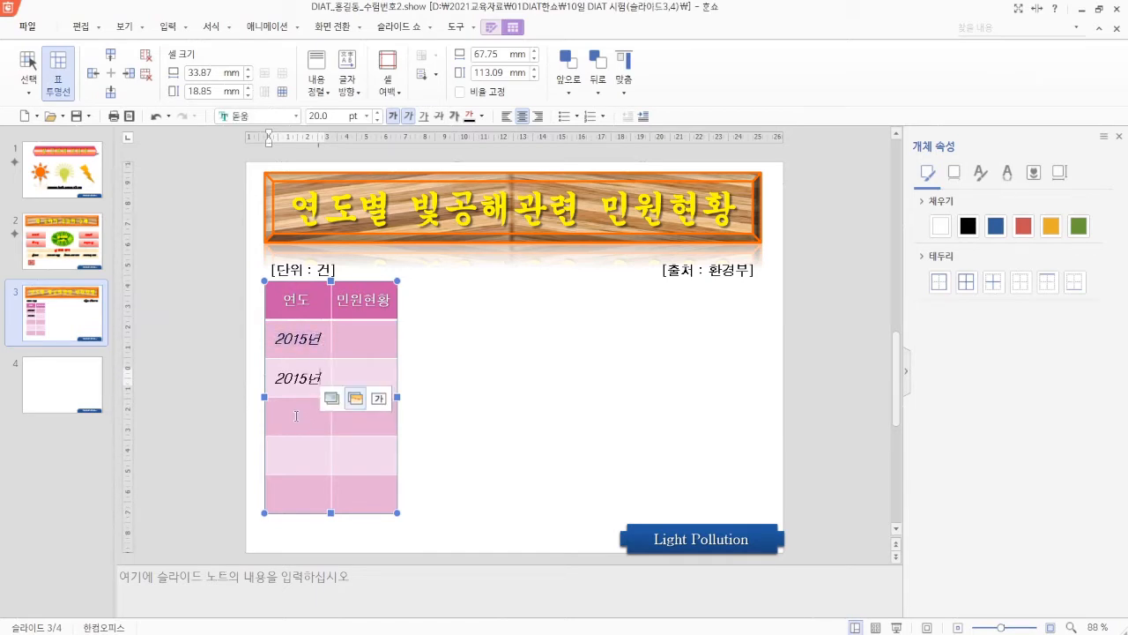
pyautogui.click(298, 418)
pyautogui.hotkey('ctrl', 'v')
pyautogui.click(297, 458)
pyautogui.hotkey('ctrl', 'v')
pyautogui.click(307, 482)
pyautogui.hotkey('ctrl', 'v')
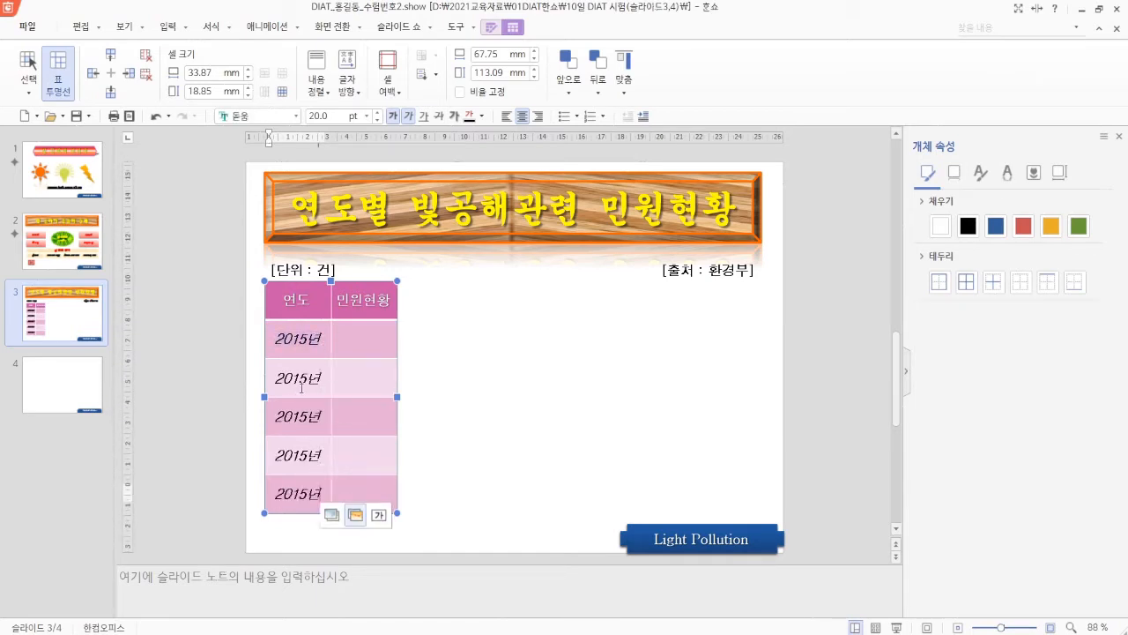
# Change the years in the four copied cells to 2016년, 2017년, 2018년 and 2019년 in order.
pyautogui.click(306, 377)
pyautogui.press('BackSpace')
pyautogui.write('6')
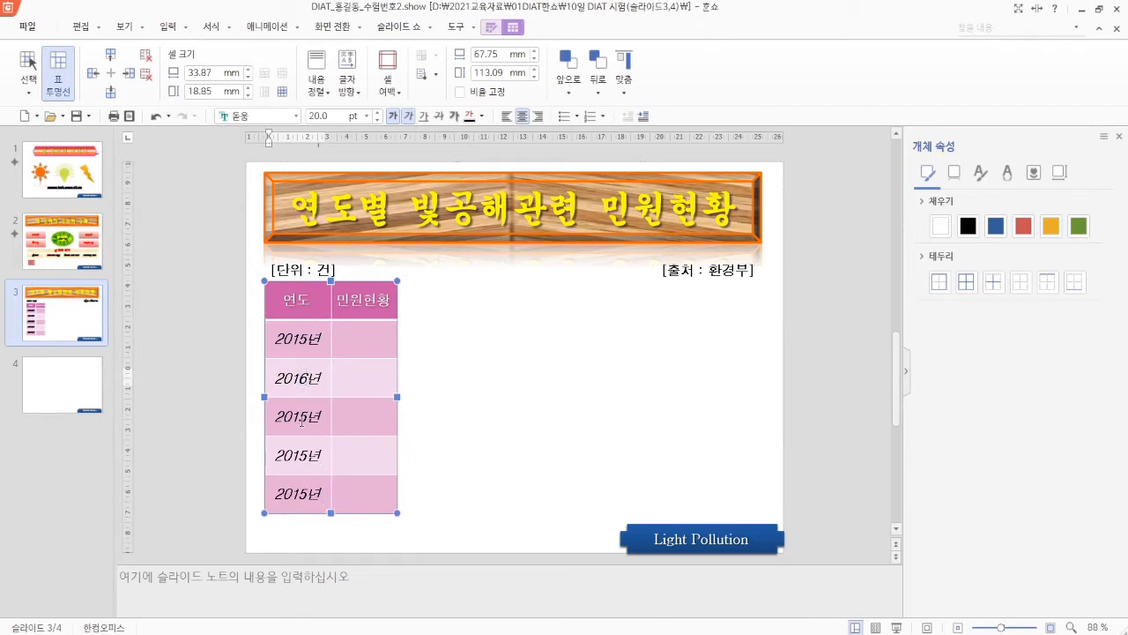
pyautogui.click(301, 422)
pyautogui.press('BackSpace')
pyautogui.write('7')
pyautogui.click(300, 454)
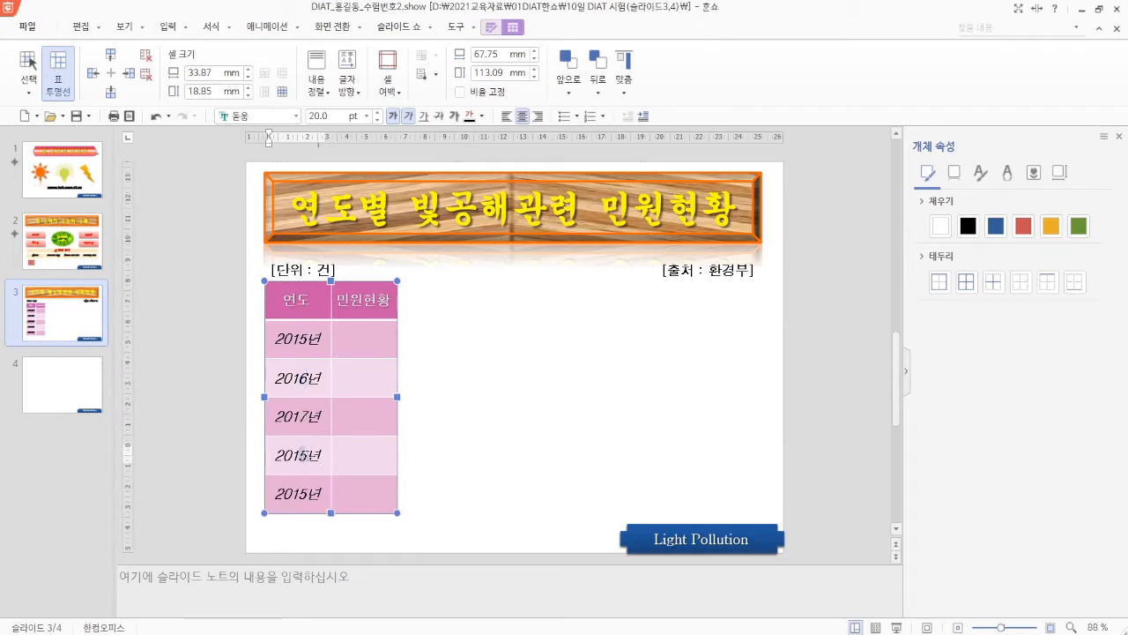
pyautogui.press('BackSpace')
pyautogui.write('8')
pyautogui.click(305, 493)
pyautogui.press('BackSpace')
pyautogui.write('9')
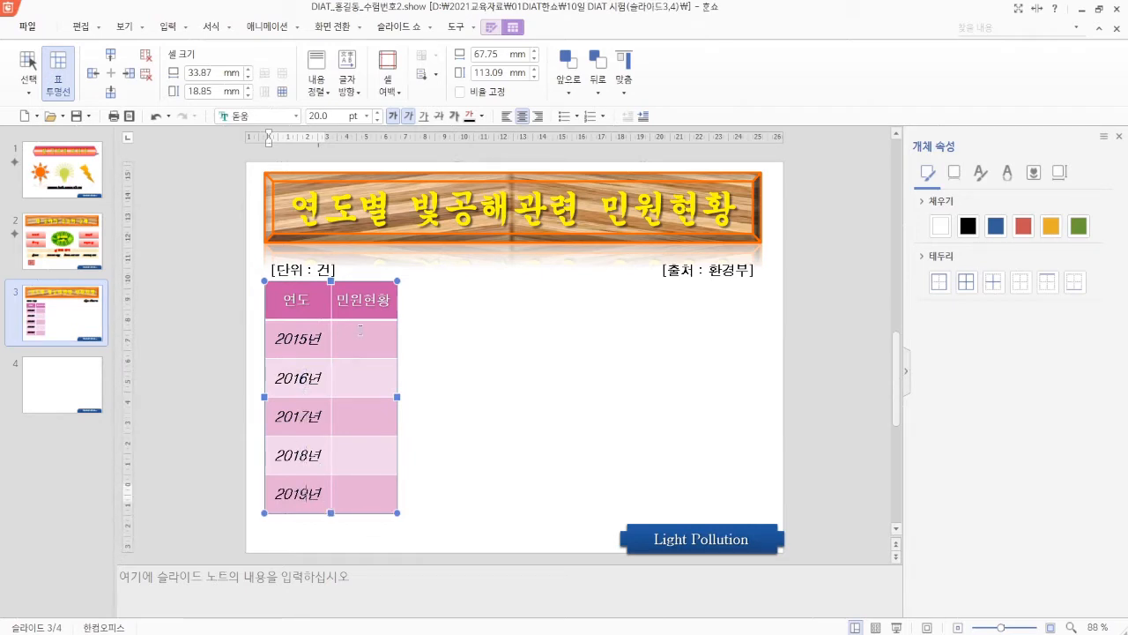
# Fill the 민원현황 column with 3850, 3670, 6978, 6963 and 7002 for 2015년 through 2019년.
pyautogui.click(361, 330)
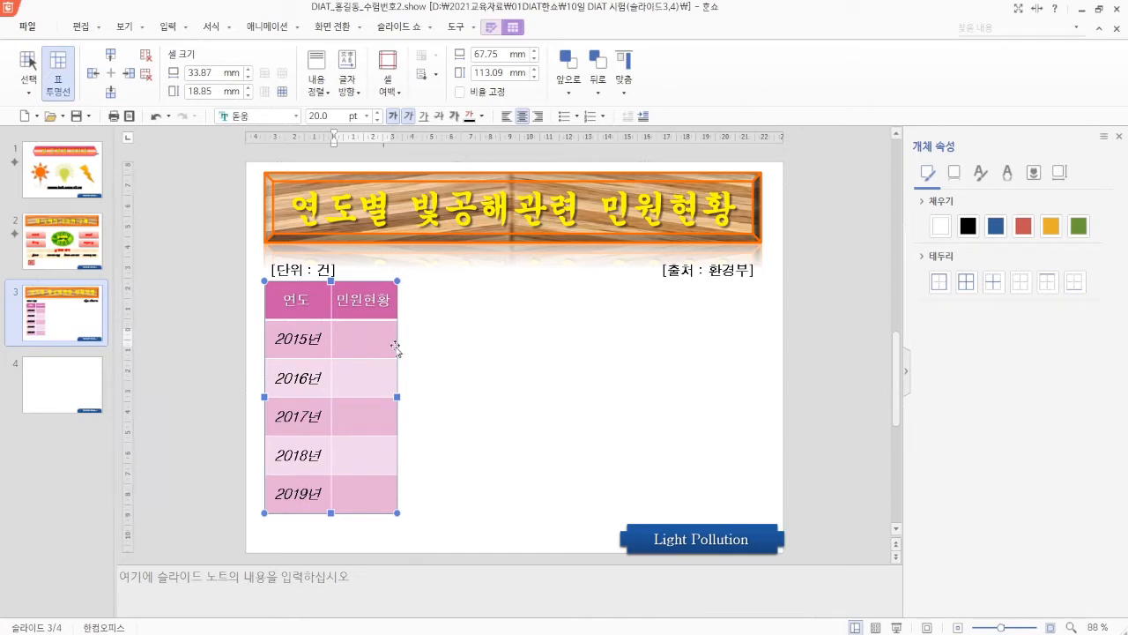
pyautogui.write('3850')
pyautogui.press('Down')
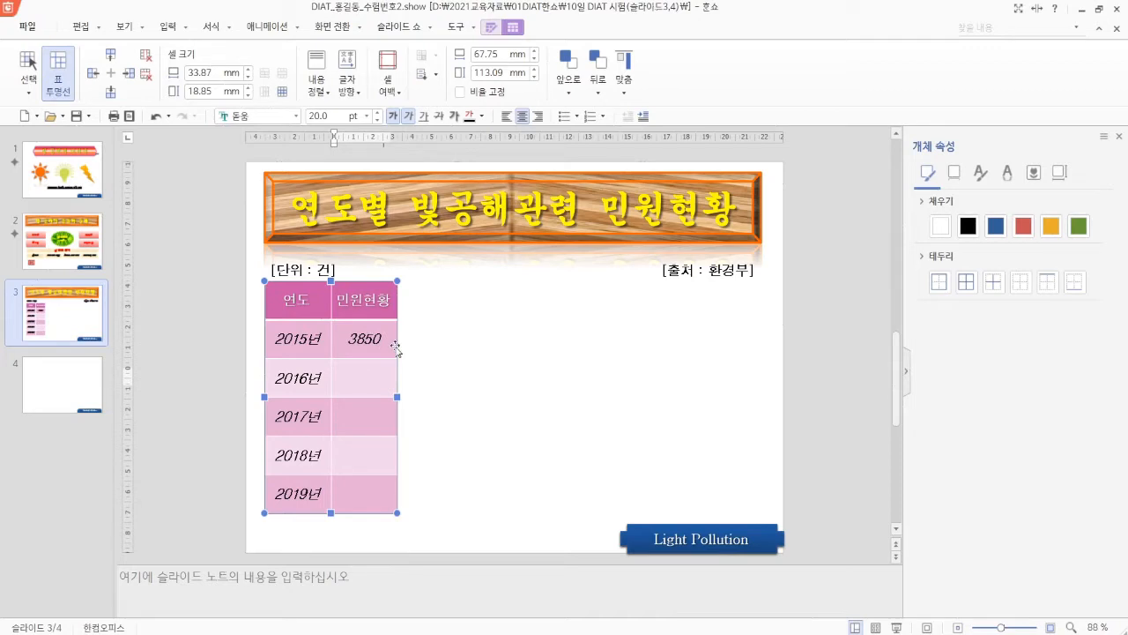
pyautogui.write('3670')
pyautogui.press('Down')
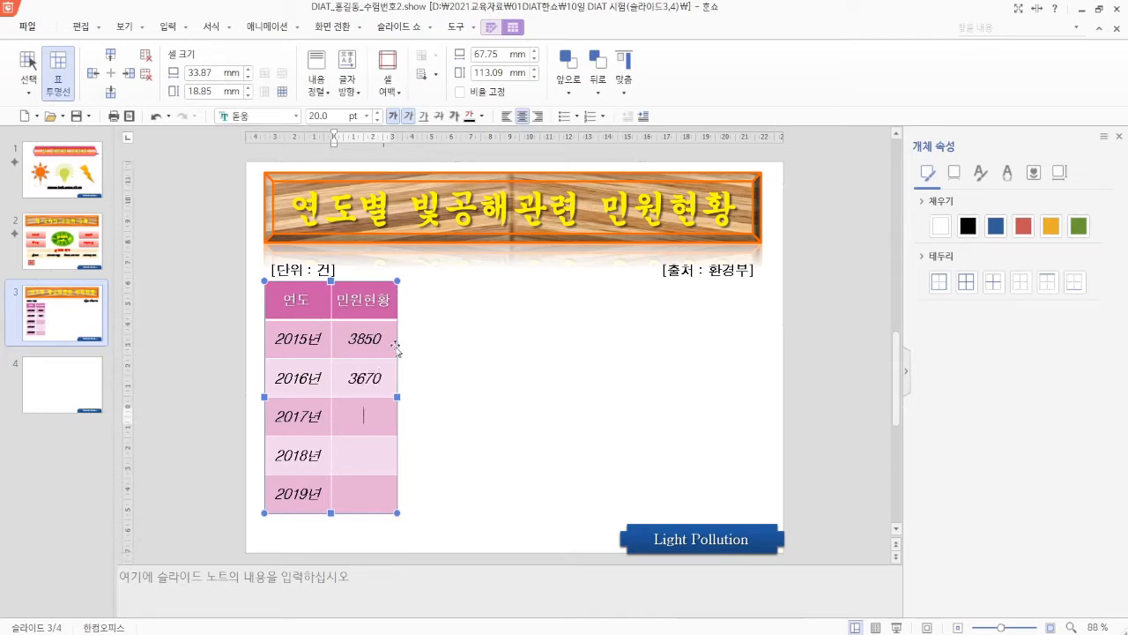
pyautogui.write('6978')
pyautogui.press('Down')
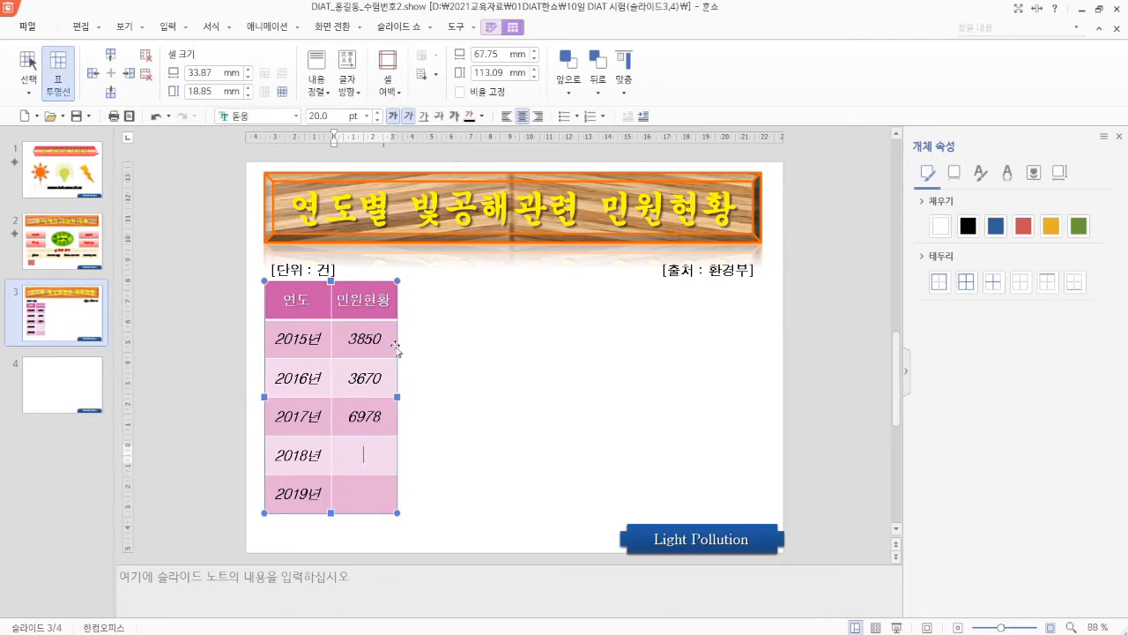
pyautogui.write('6963')
pyautogui.press('Down')
pyautogui.write('7002')
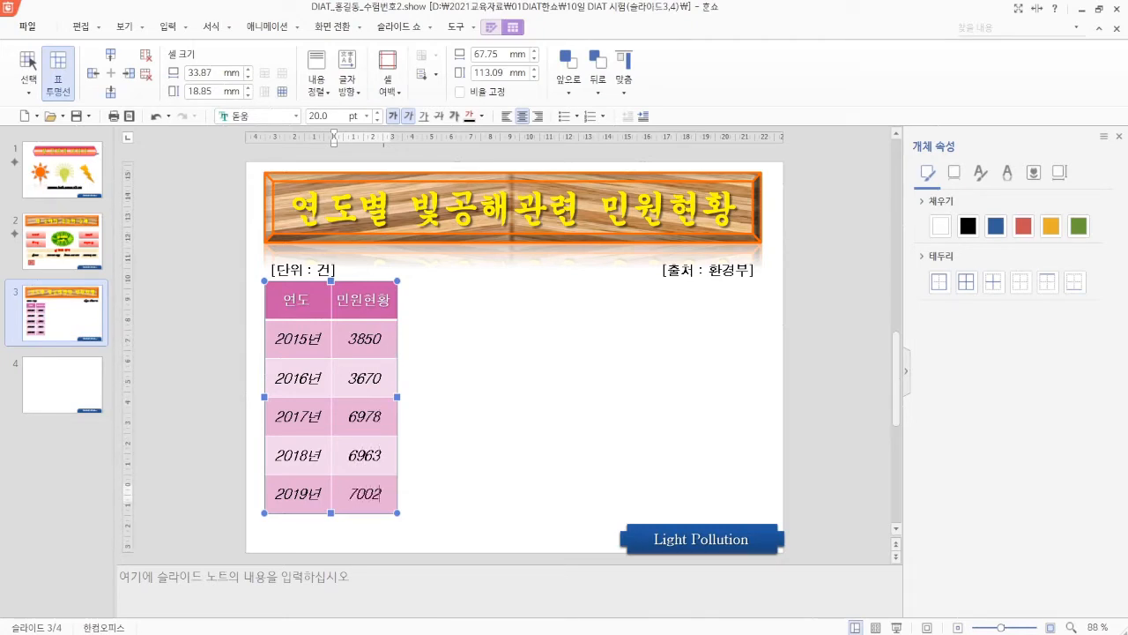
# Set the font size of all table cells below the header row to 18 pt.
pyautogui.moveTo(300, 339); pyautogui.dragTo(364, 493)
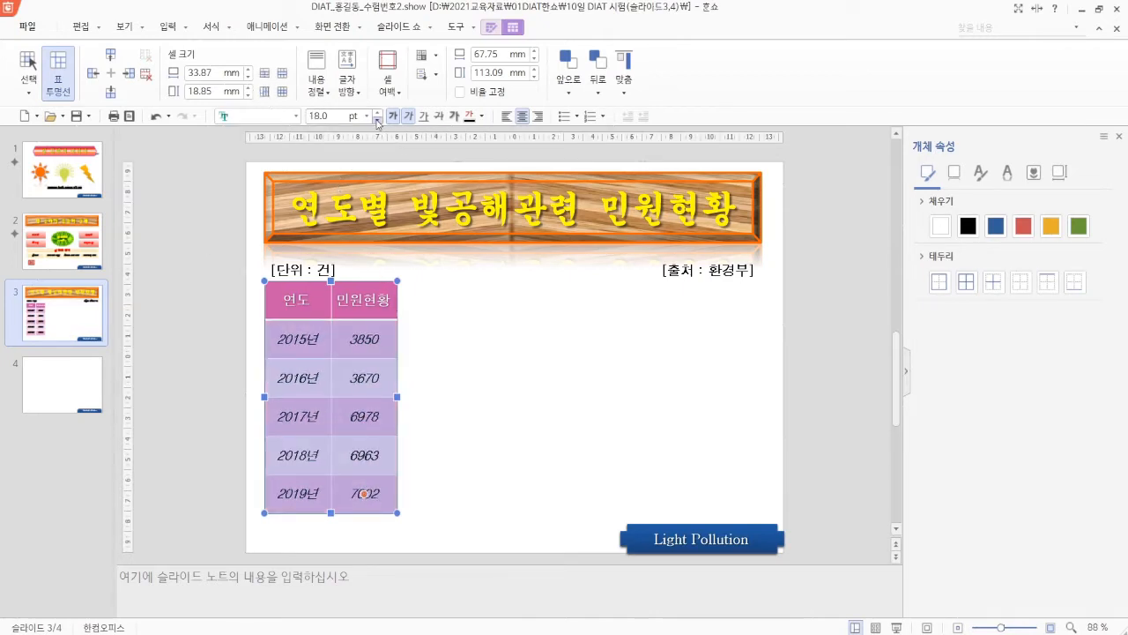
pyautogui.click(429, 347)
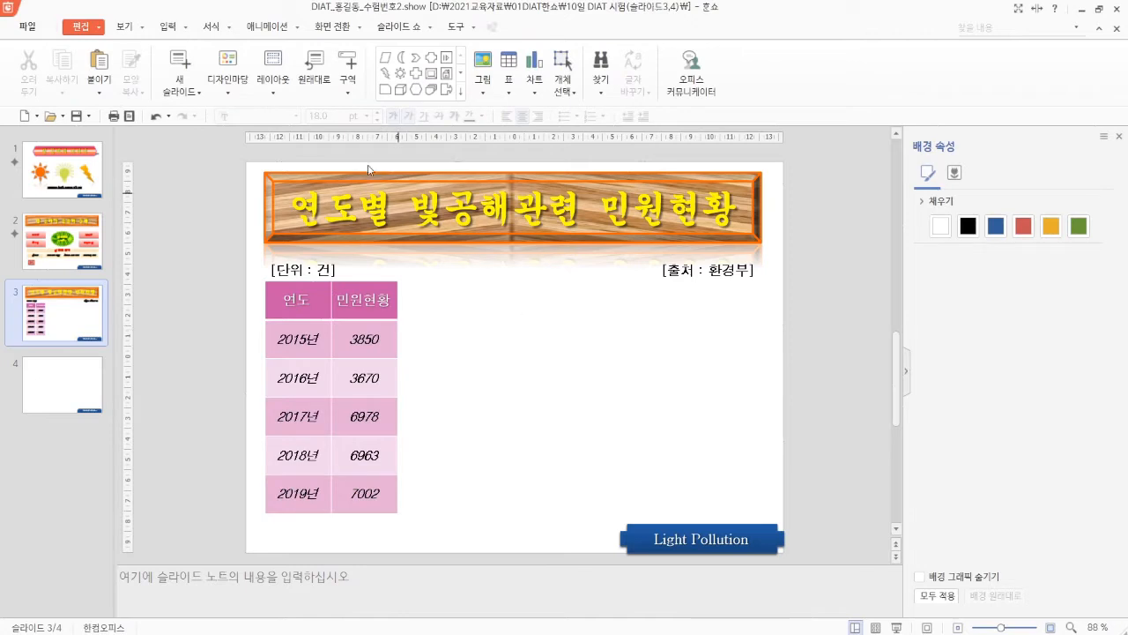
# Insert a chart of the first 세로 막대형 type on the slide.
pyautogui.click(173, 27)
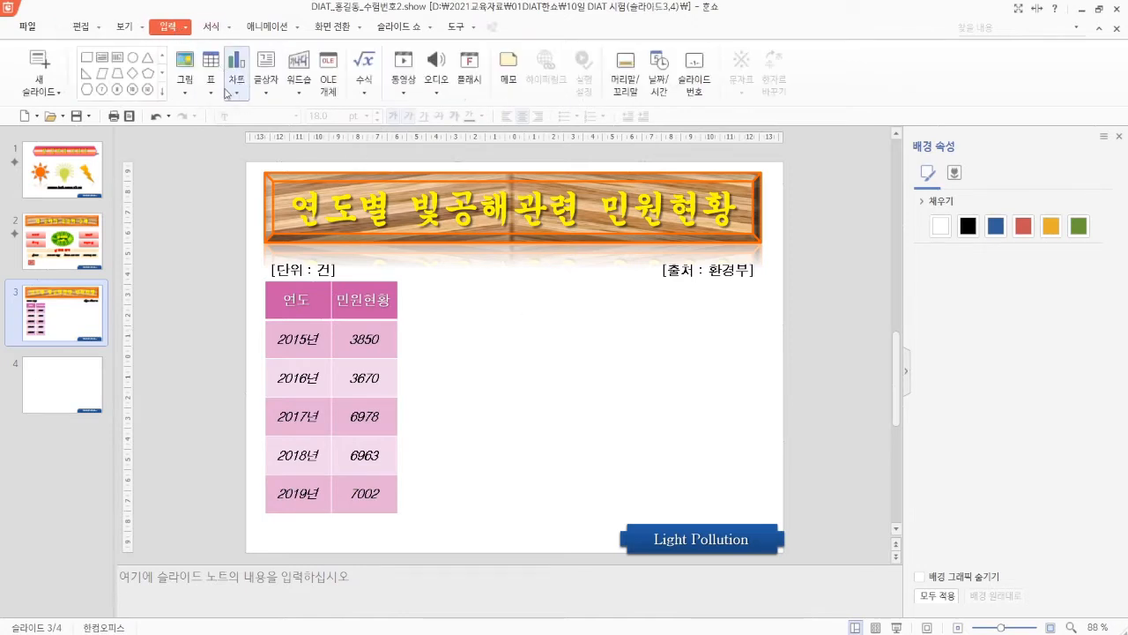
pyautogui.click(238, 67)
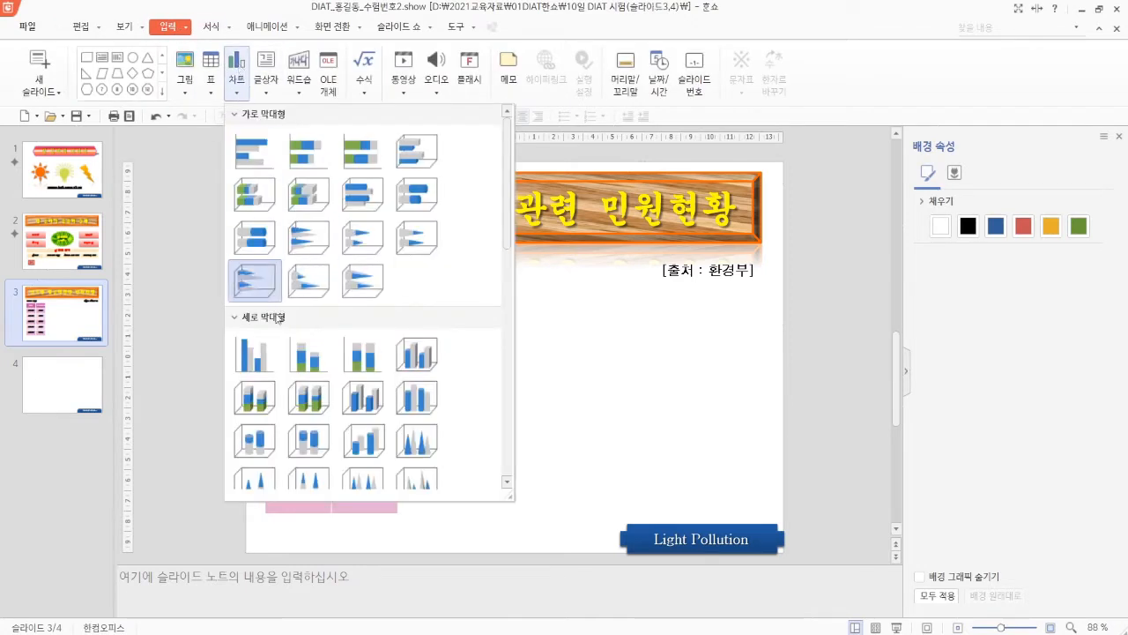
pyautogui.click(254, 364)
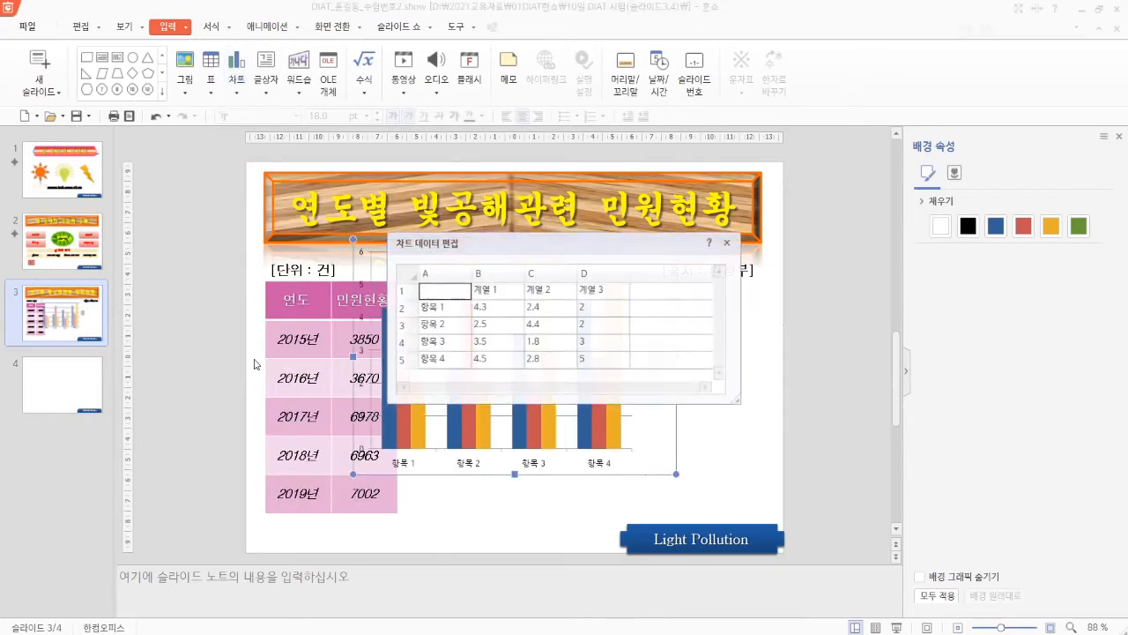
# Delete the 계열 2 and 계열 3 columns from the chart data, keeping only 계열 1.
pyautogui.moveTo(503, 245); pyautogui.dragTo(627, 305)
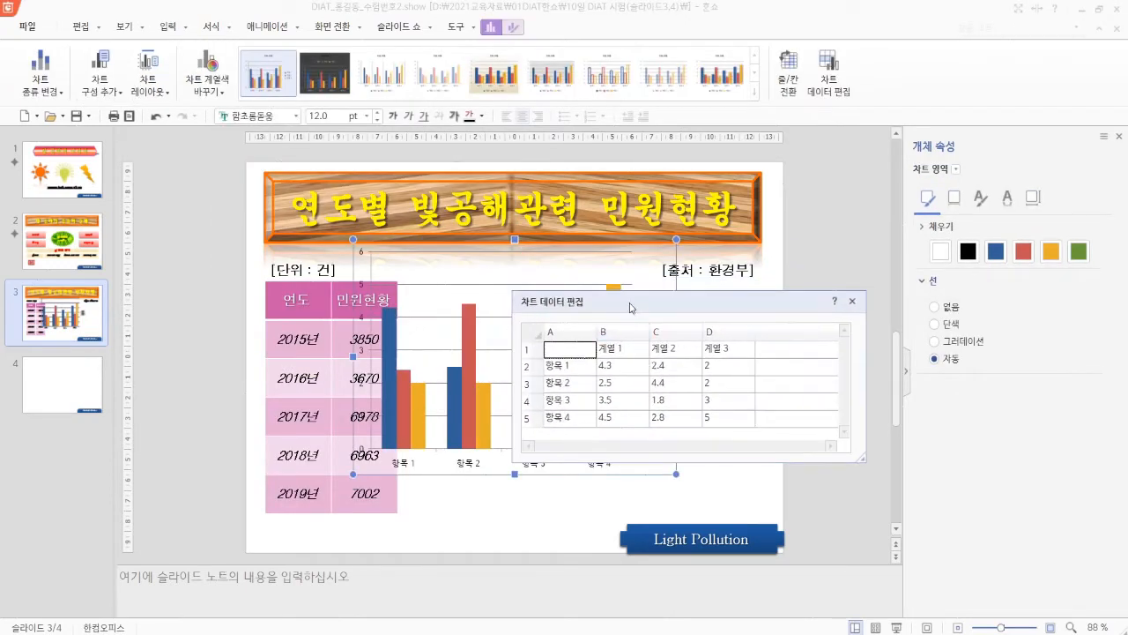
pyautogui.rightClick(686, 333)
pyautogui.click(710, 358)
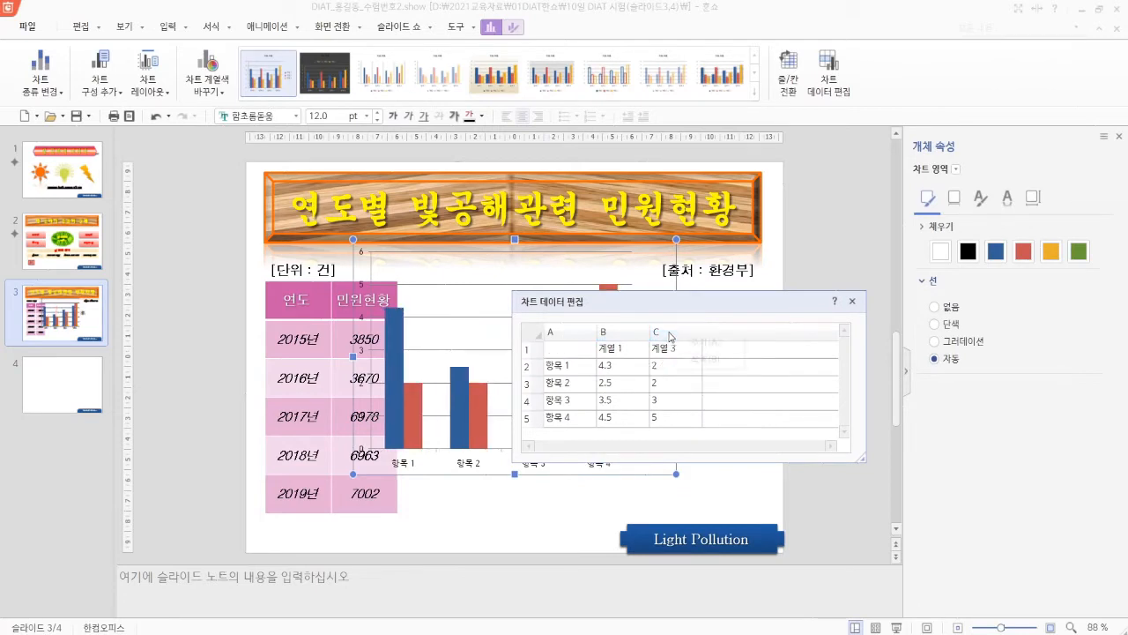
pyautogui.rightClick(667, 332)
pyautogui.click(704, 359)
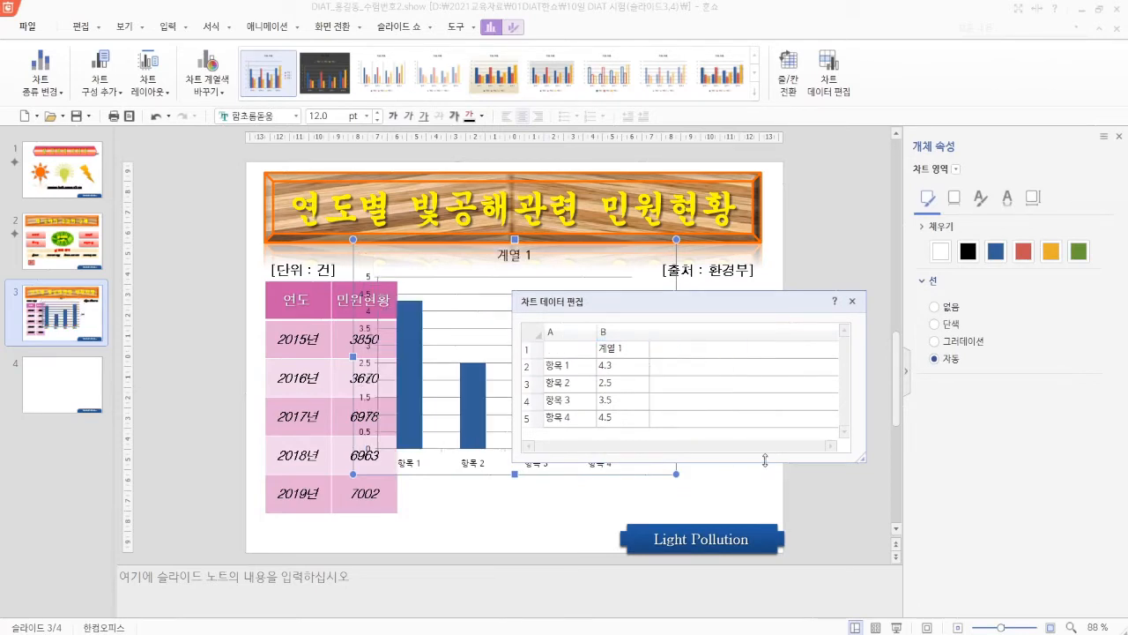
# Enlarge the chart data window and insert a category row above 항목 4.
pyautogui.moveTo(766, 461); pyautogui.dragTo(790, 564)
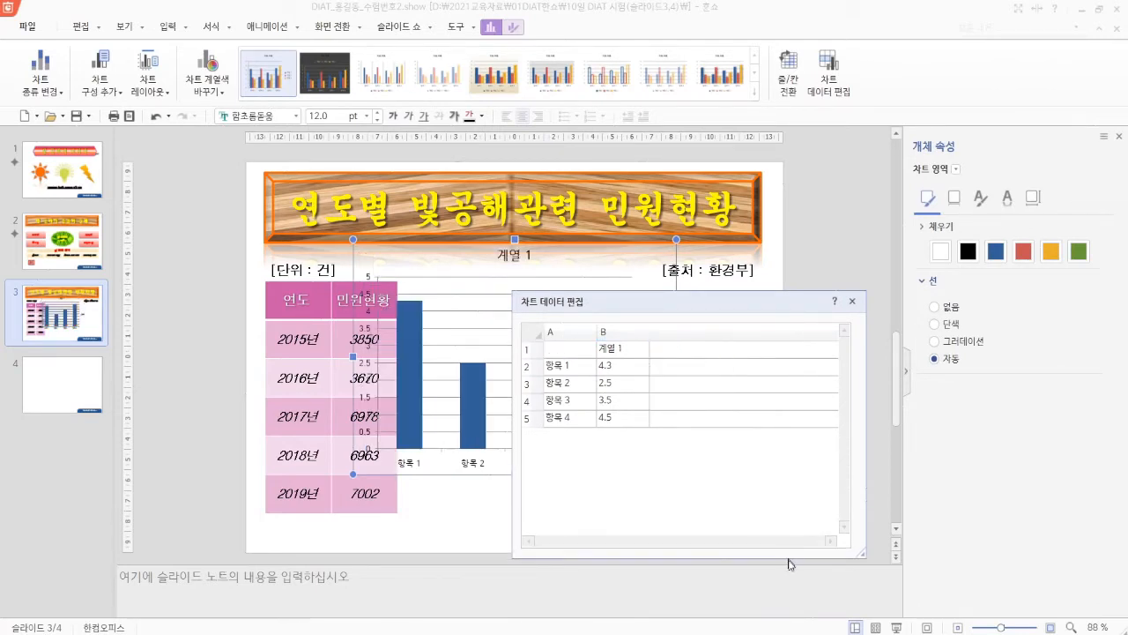
pyautogui.rightClick(532, 423)
pyautogui.click(560, 436)
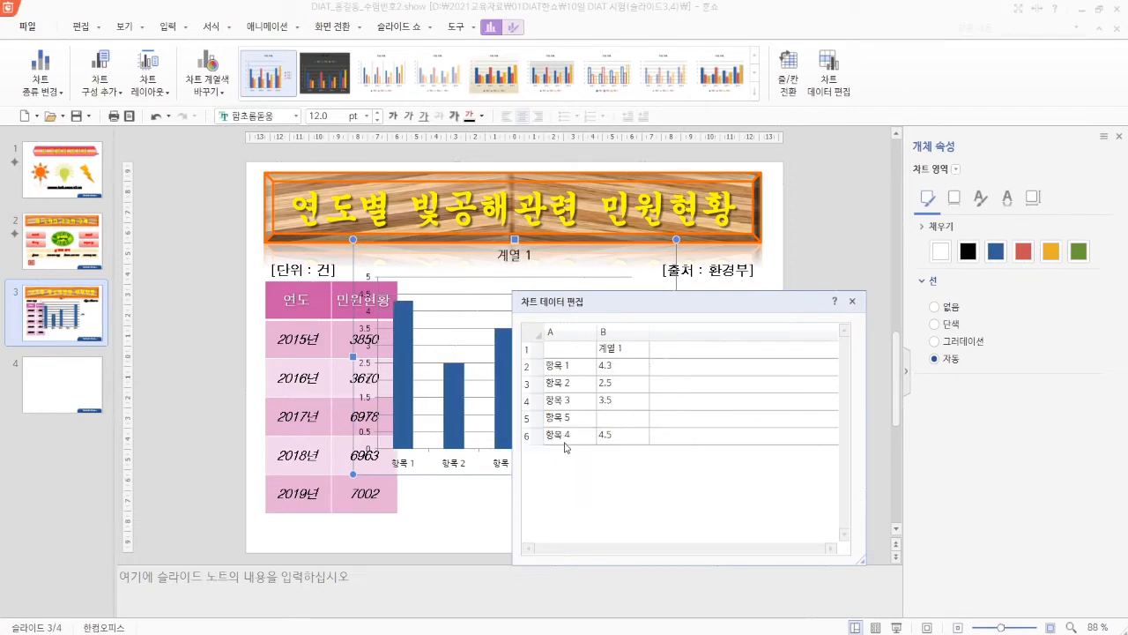
# Enter the chart data headings "연도" in cell A1 and "민원현황" in cell B1.
pyautogui.click(567, 355)
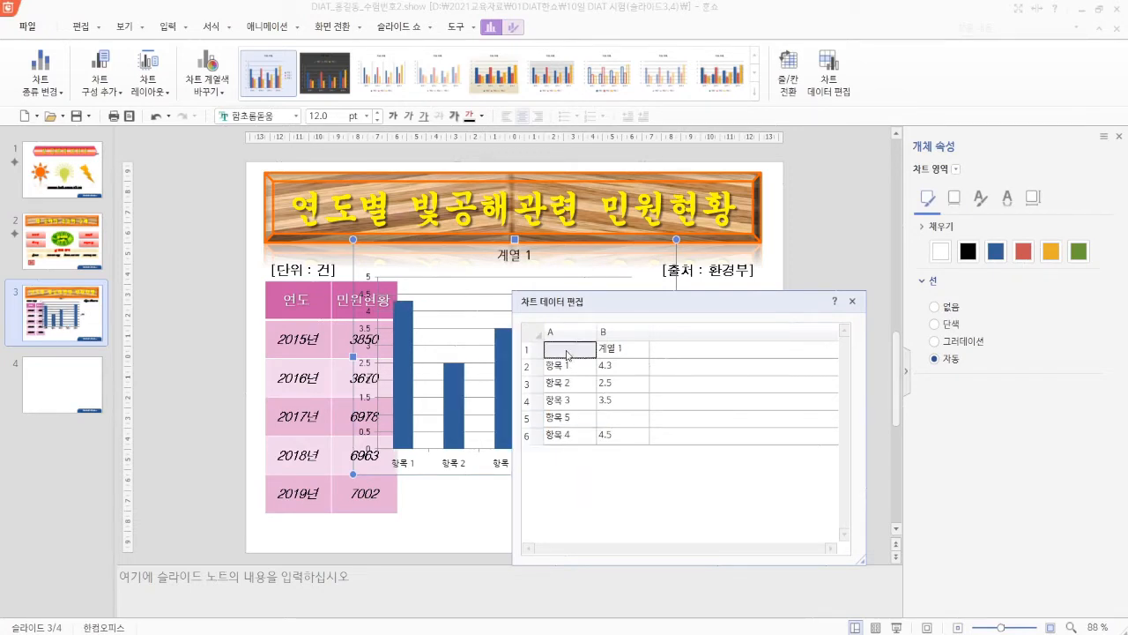
pyautogui.write('연ㄷ')
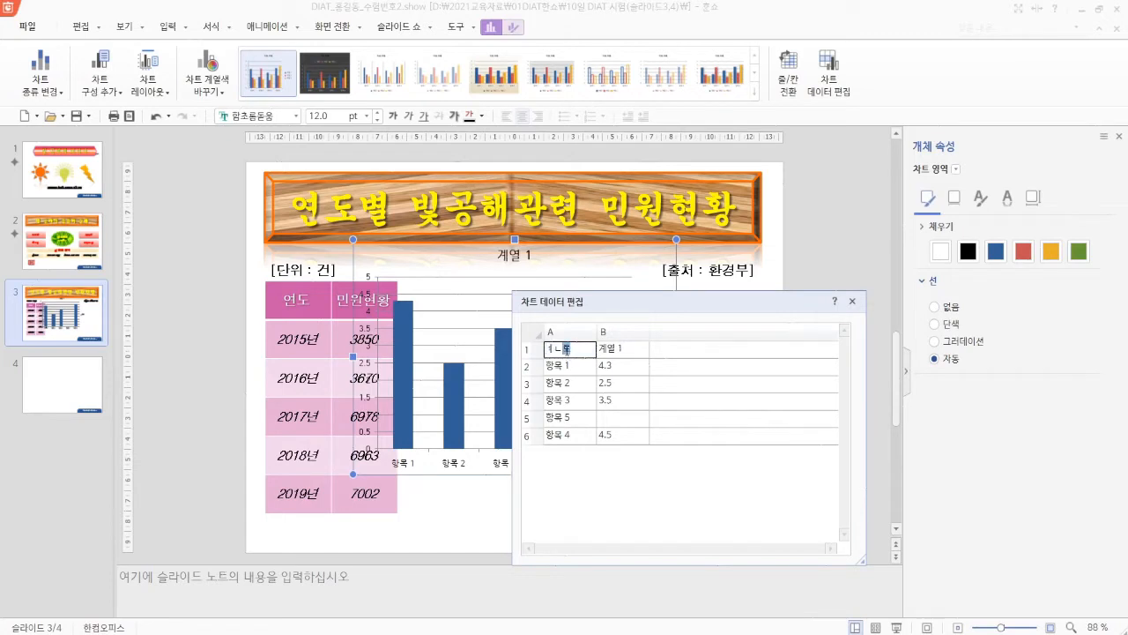
pyautogui.press('BackSpace')
pyautogui.press('BackSpace')
pyautogui.press('BackSpace')
pyautogui.press('BackSpace')
pyautogui.write('연도')
pyautogui.press('Return')
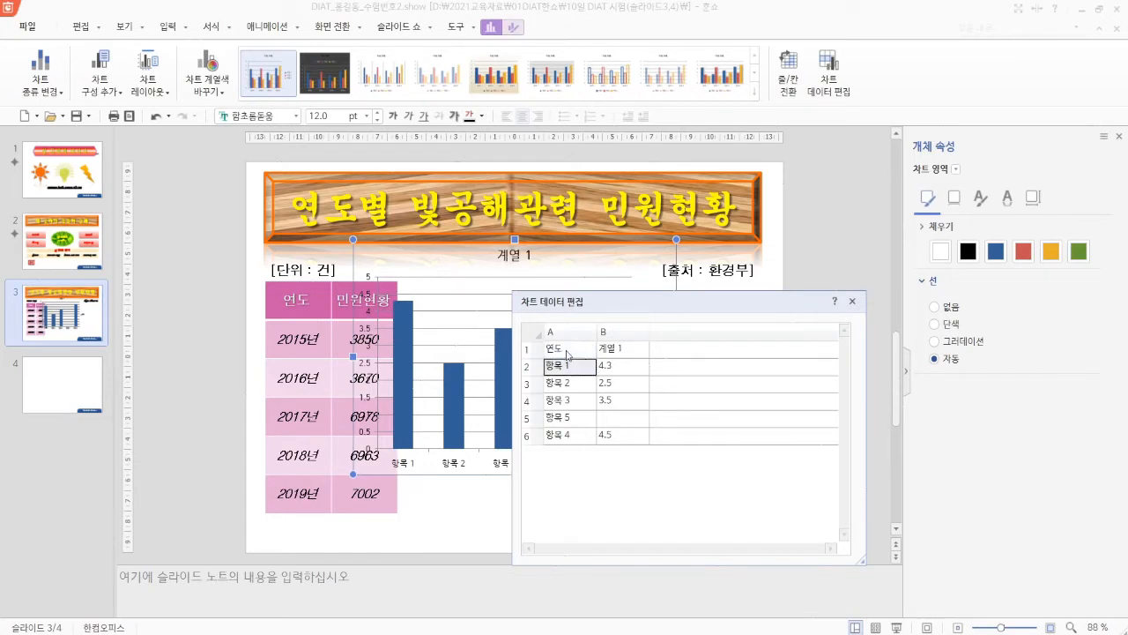
pyautogui.press('Right')
pyautogui.press('Up')
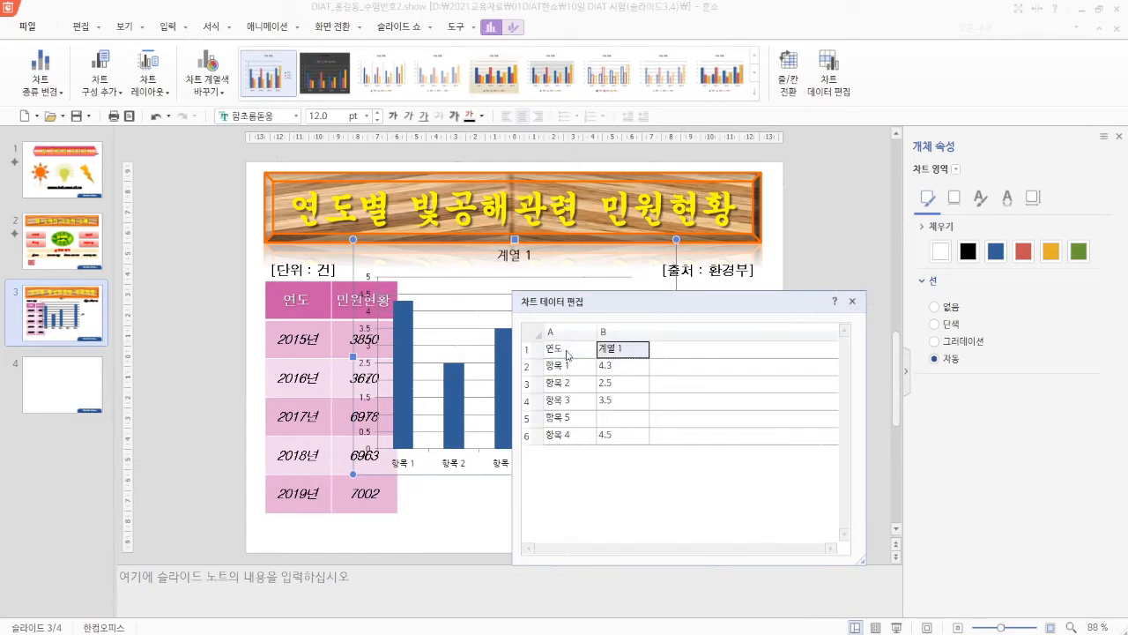
pyautogui.write('민원현')
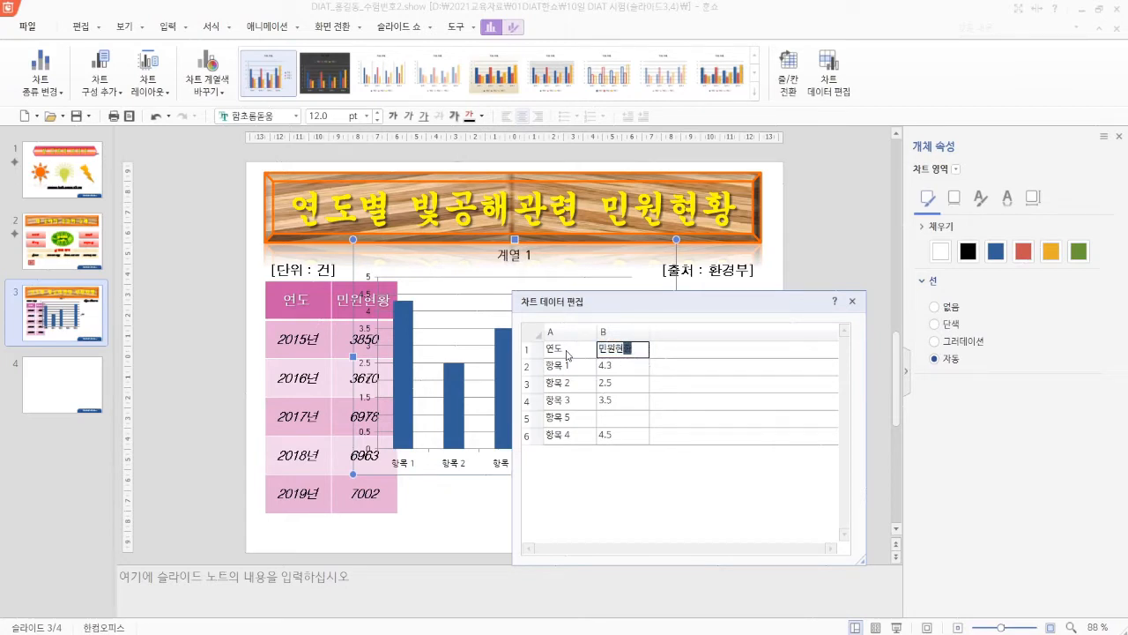
pyautogui.write('황')
pyautogui.press('Return')
# Enter 2015년, 2016년, 2017년, 2018년 and 2019년 as the chart's category names in A2 to A6.
pyautogui.press('Left')
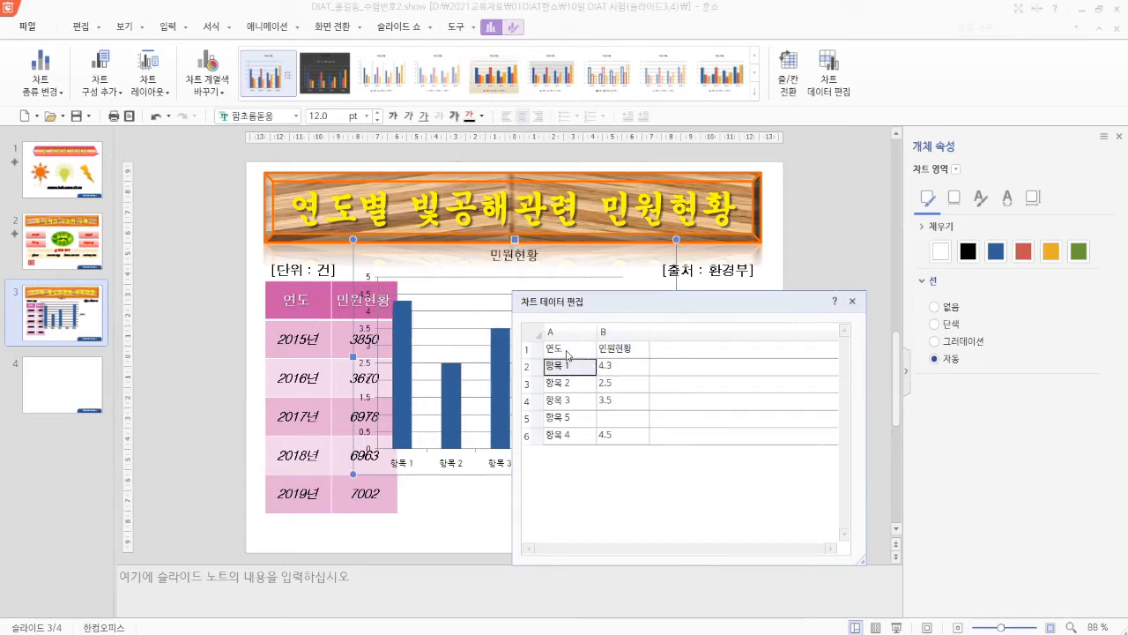
pyautogui.write('2015ㄴㄴ')
pyautogui.press('Return')
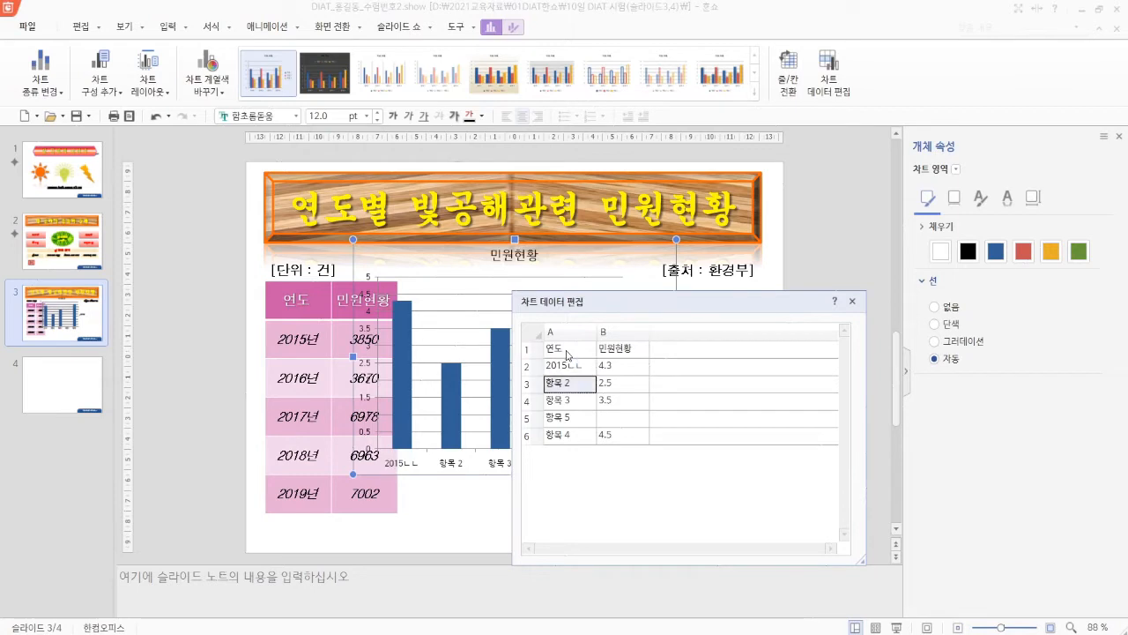
pyautogui.press('Up')
pyautogui.write('2015')
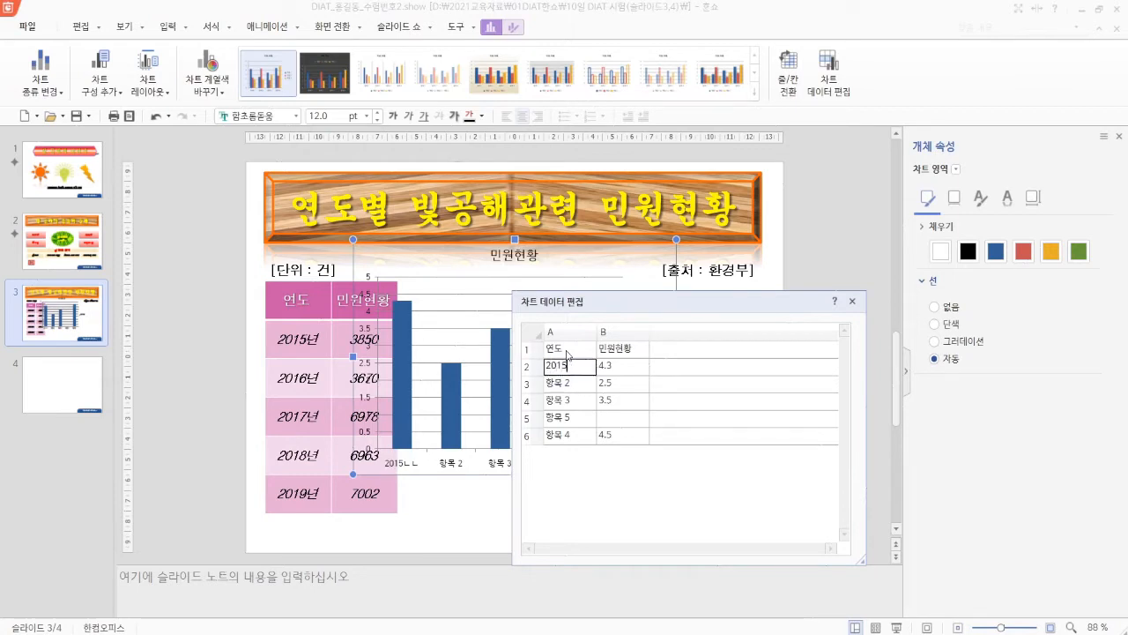
pyautogui.write('년')
pyautogui.press('Return')
pyautogui.write('2016')
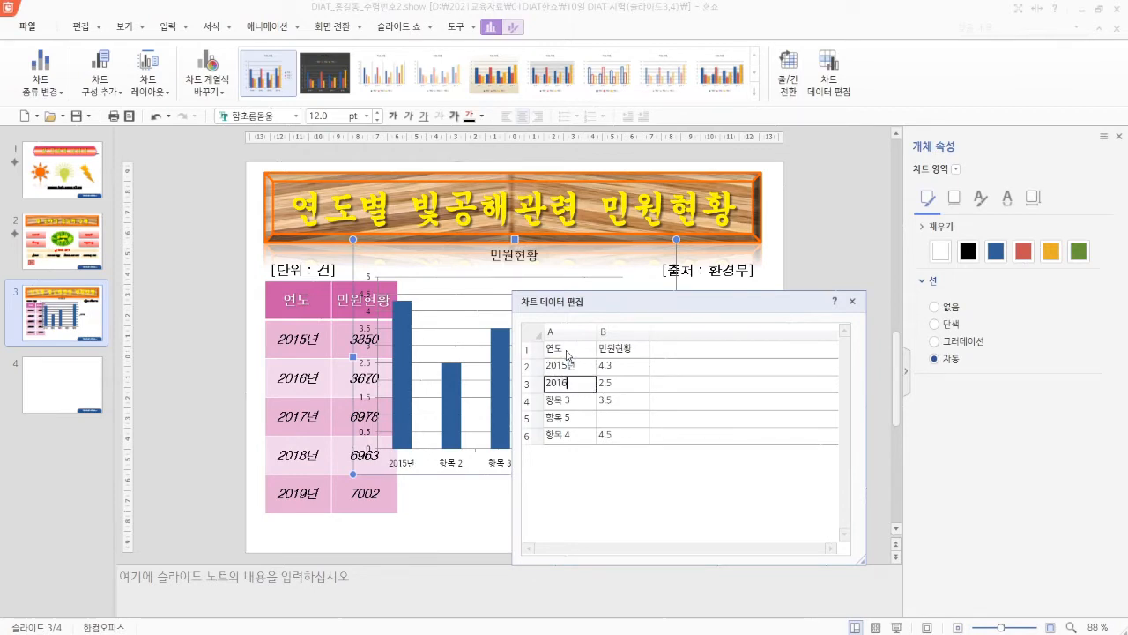
pyautogui.write('년')
pyautogui.press('Return')
pyautogui.write('2017')
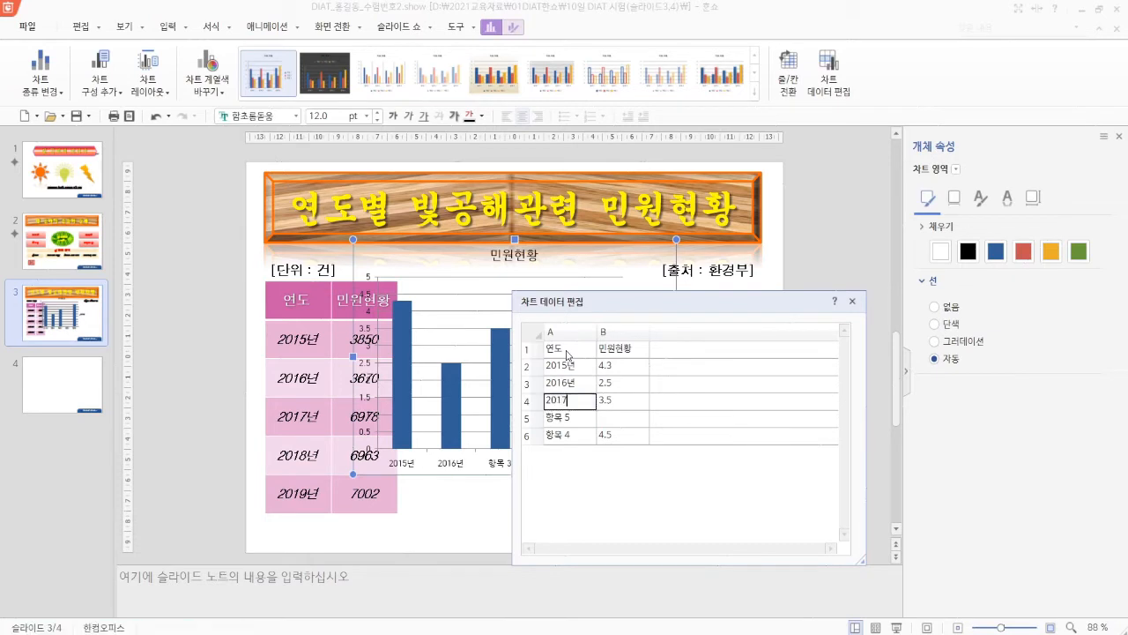
pyautogui.write('년')
pyautogui.press('Return')
pyautogui.write('2018')
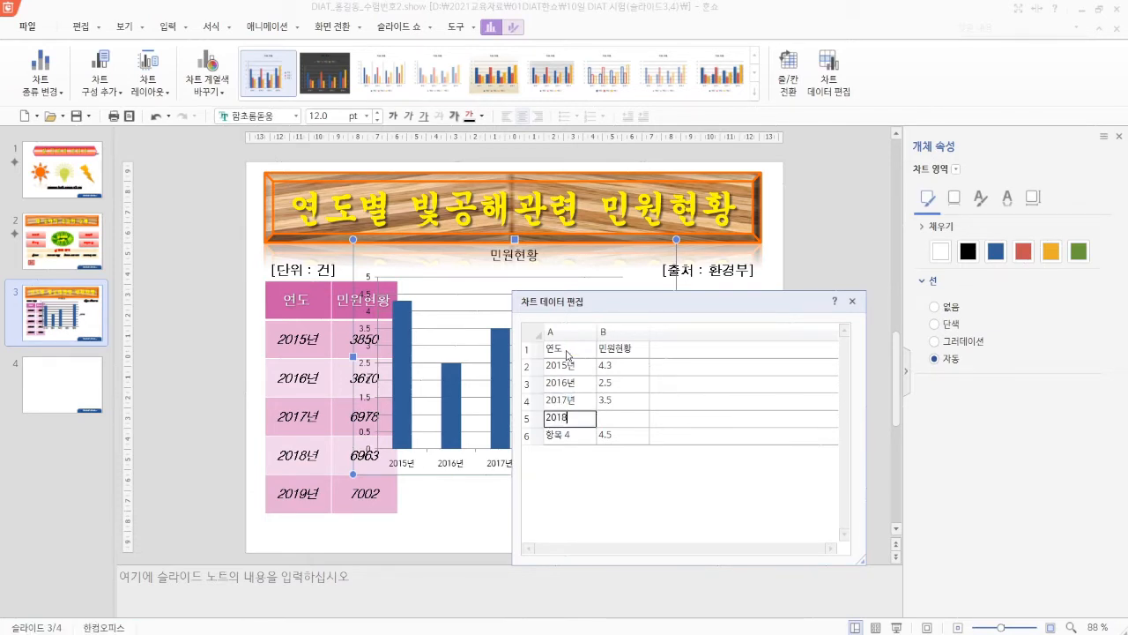
pyautogui.write('년')
pyautogui.press('Return')
pyautogui.write('2019')
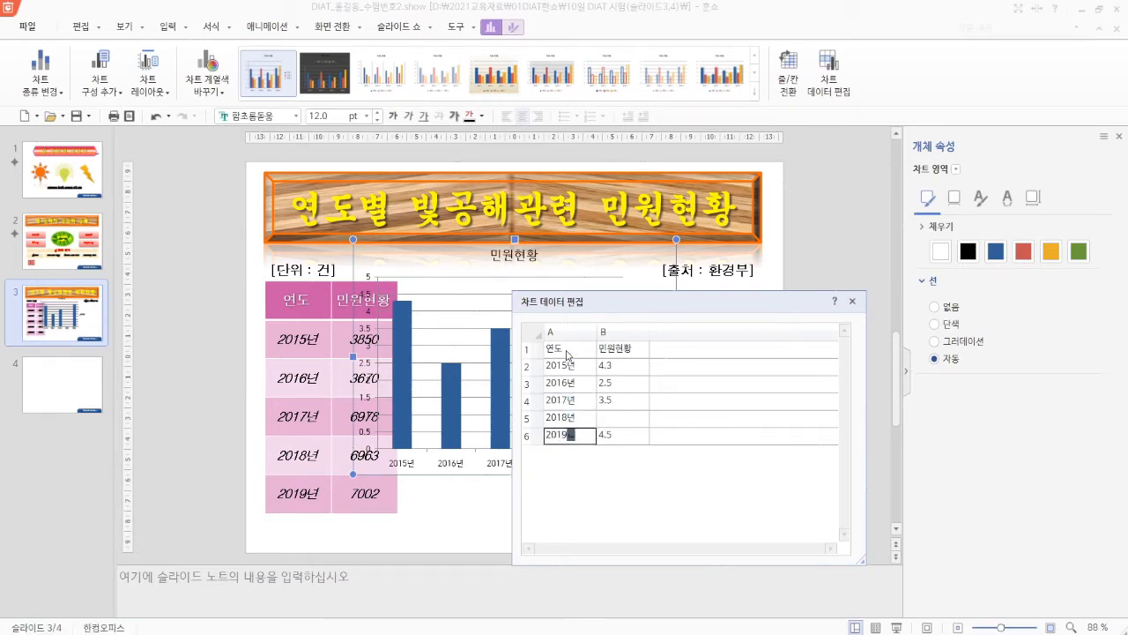
pyautogui.write('년')
pyautogui.press('Tab')
# Enter the 민원현황 values 3850, 3670, 6978, 6963 and 7002 in B2 to B6 and close the chart data window.
pyautogui.press('Up')
pyautogui.press('Up')
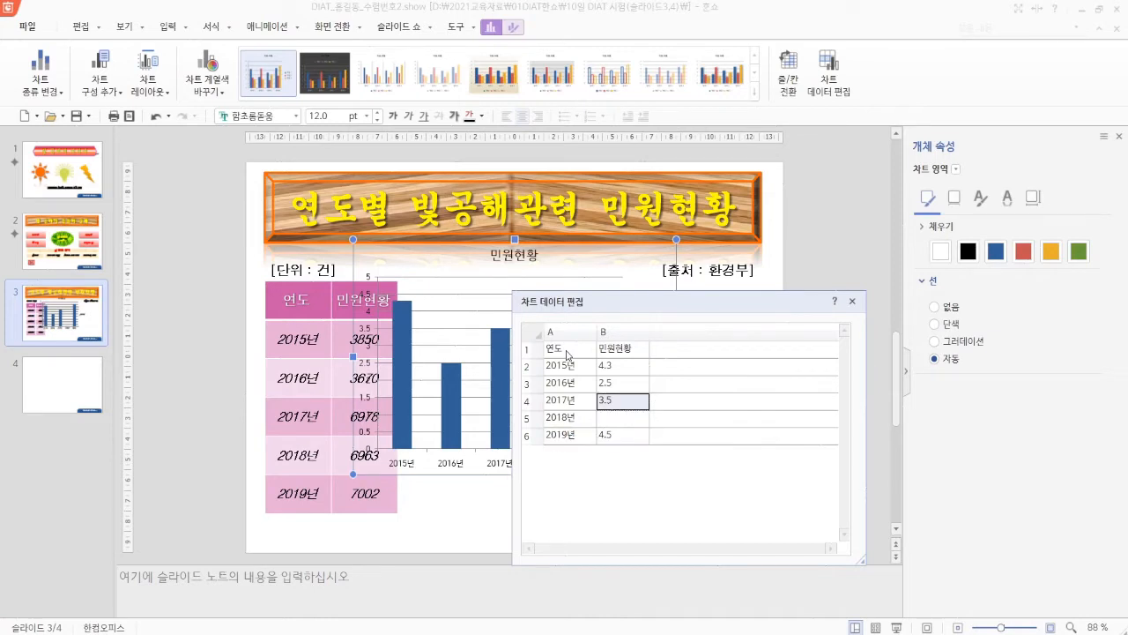
pyautogui.press('Up')
pyautogui.press('Up')
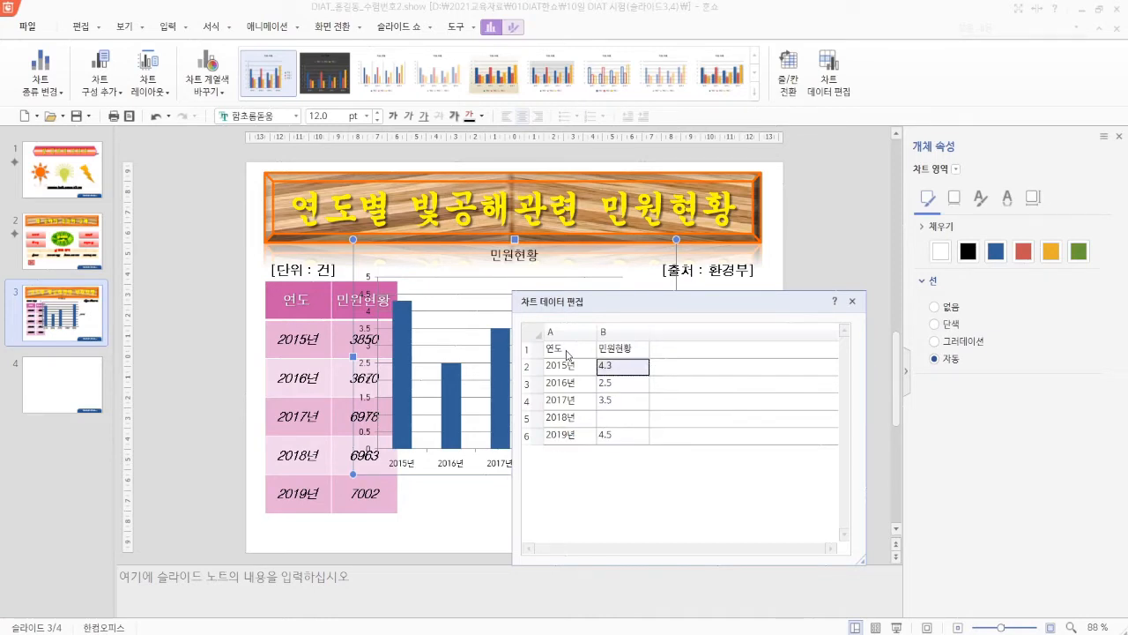
pyautogui.write('3850')
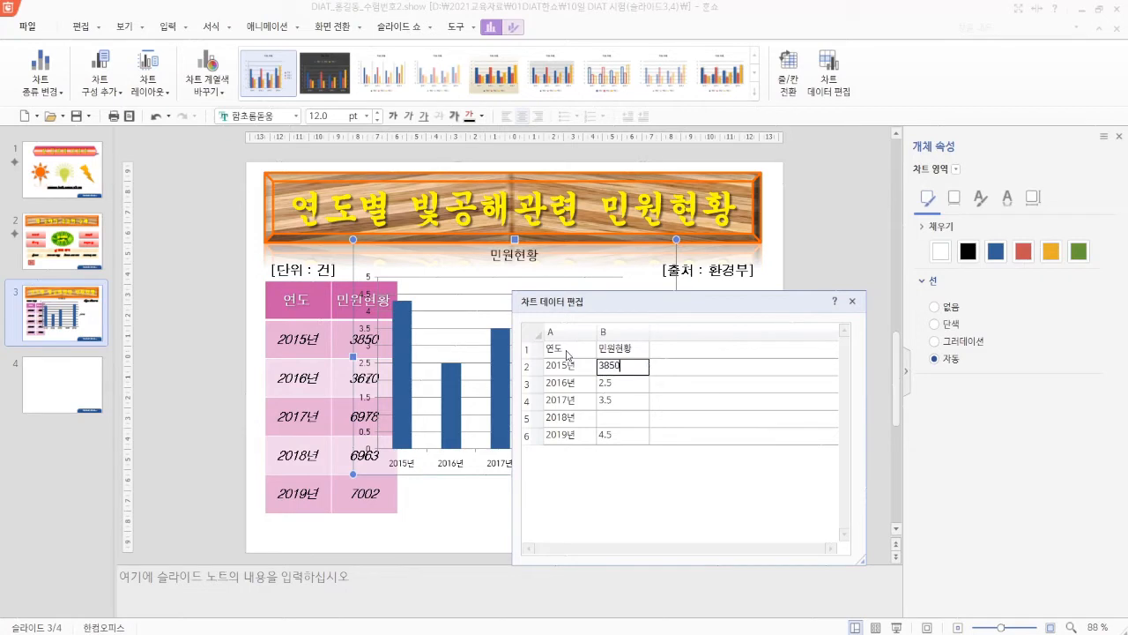
pyautogui.press('Down')
pyautogui.write('3')
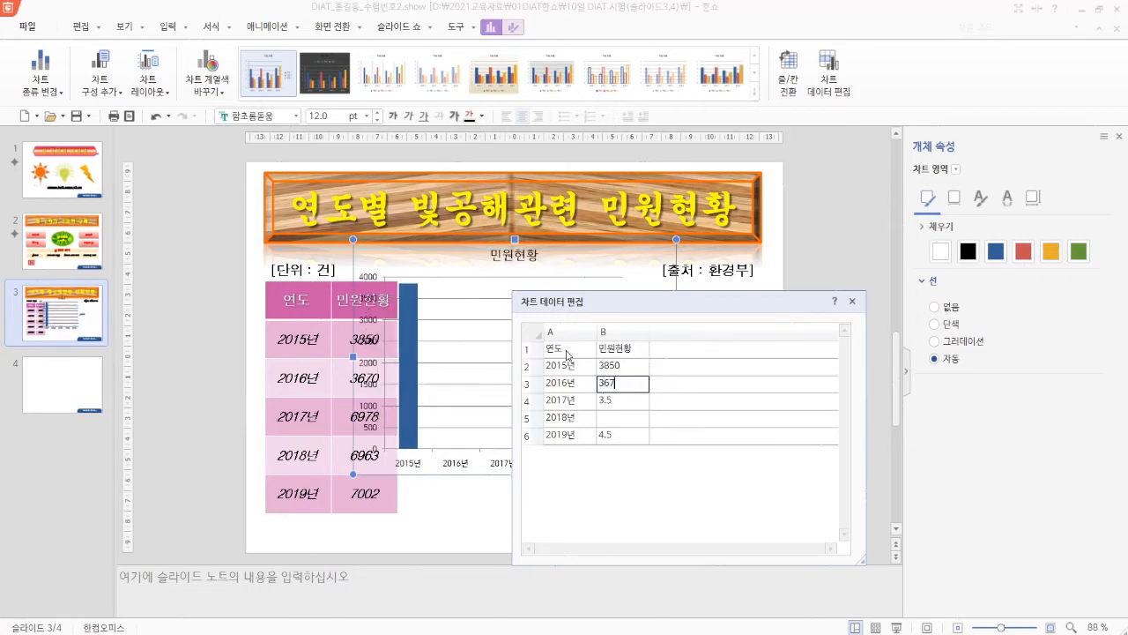
pyautogui.press('Down')
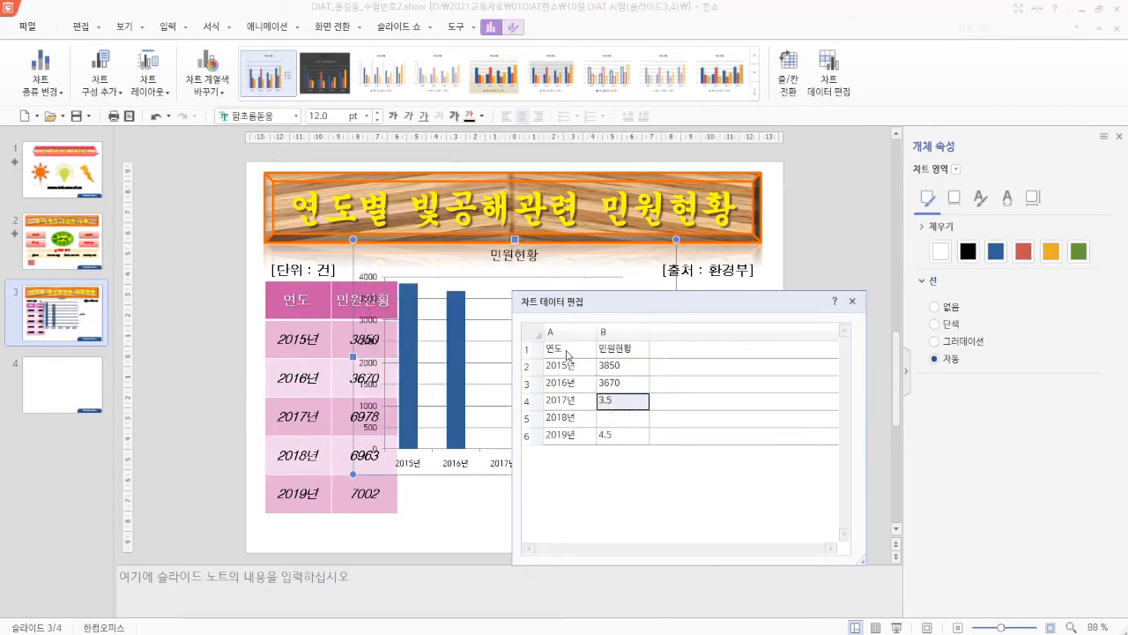
pyautogui.write('6978')
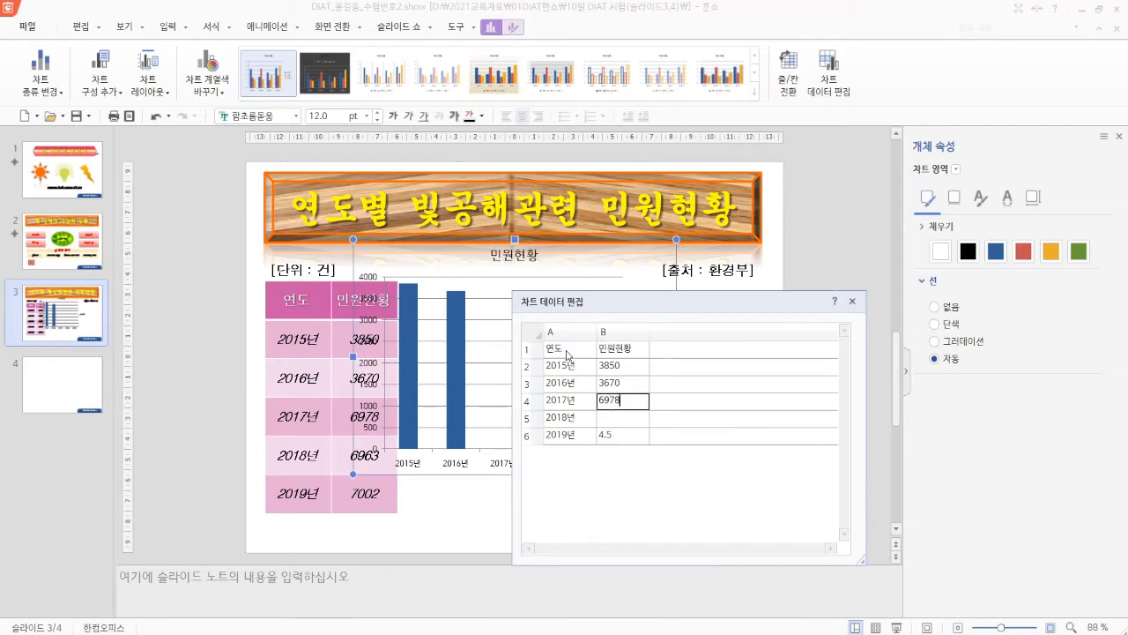
pyautogui.press('Down')
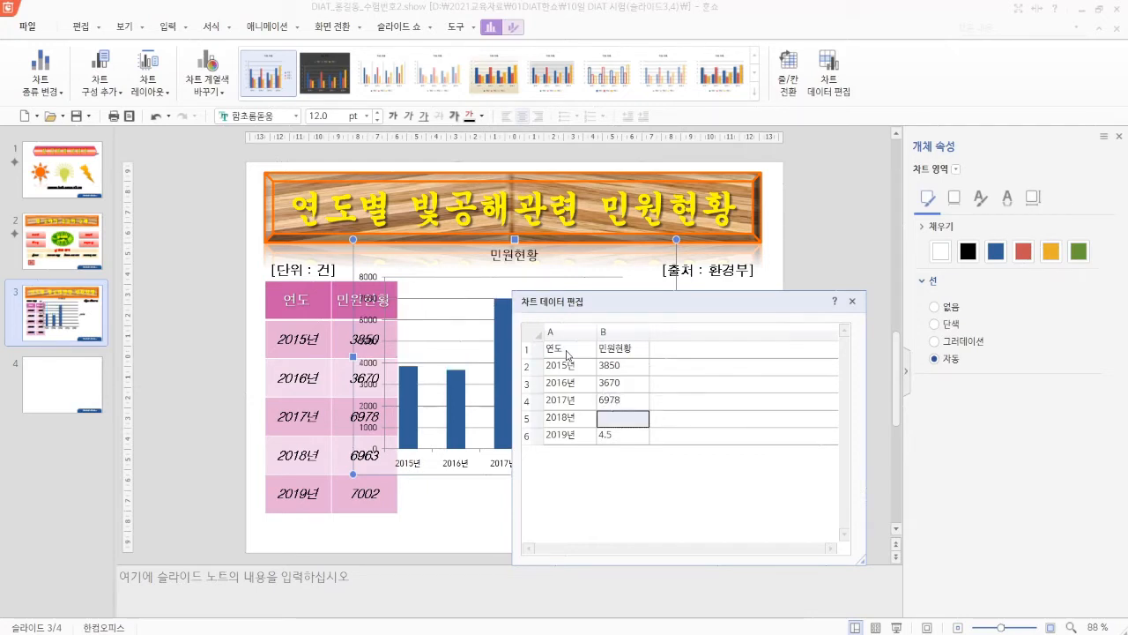
pyautogui.write('6963')
pyautogui.press('Return')
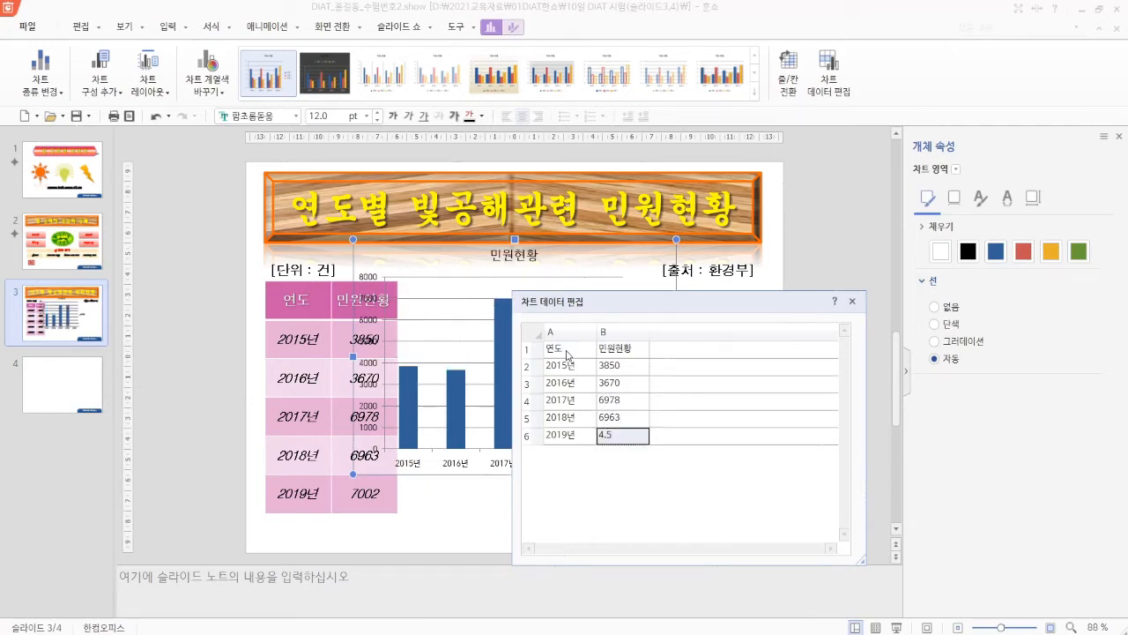
pyautogui.write('7')
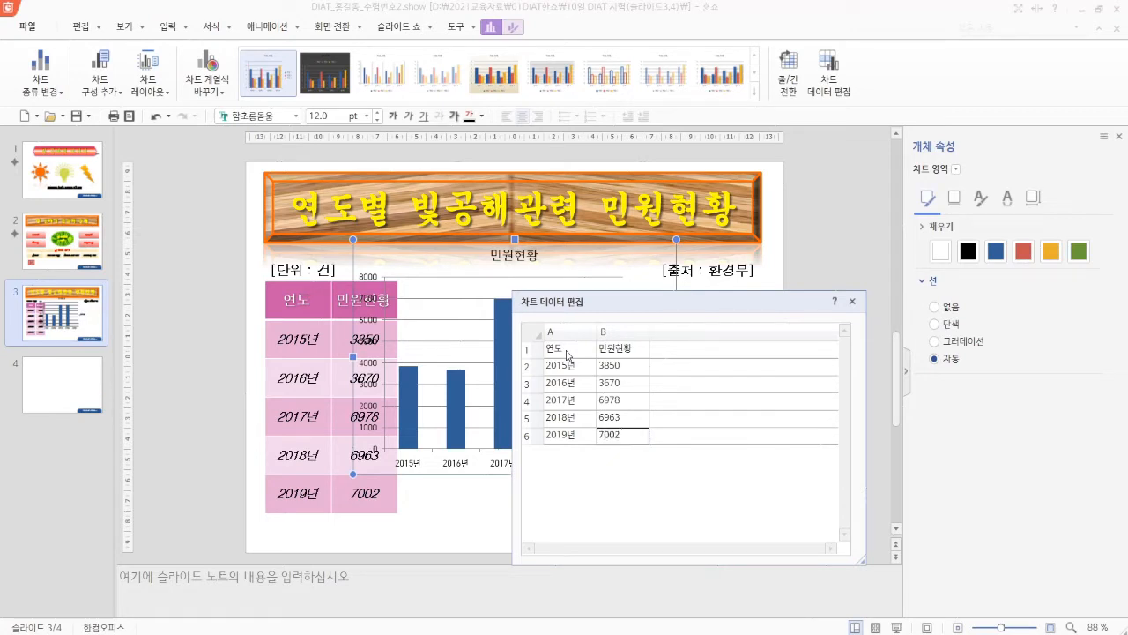
pyautogui.write('002')
pyautogui.click(852, 301)
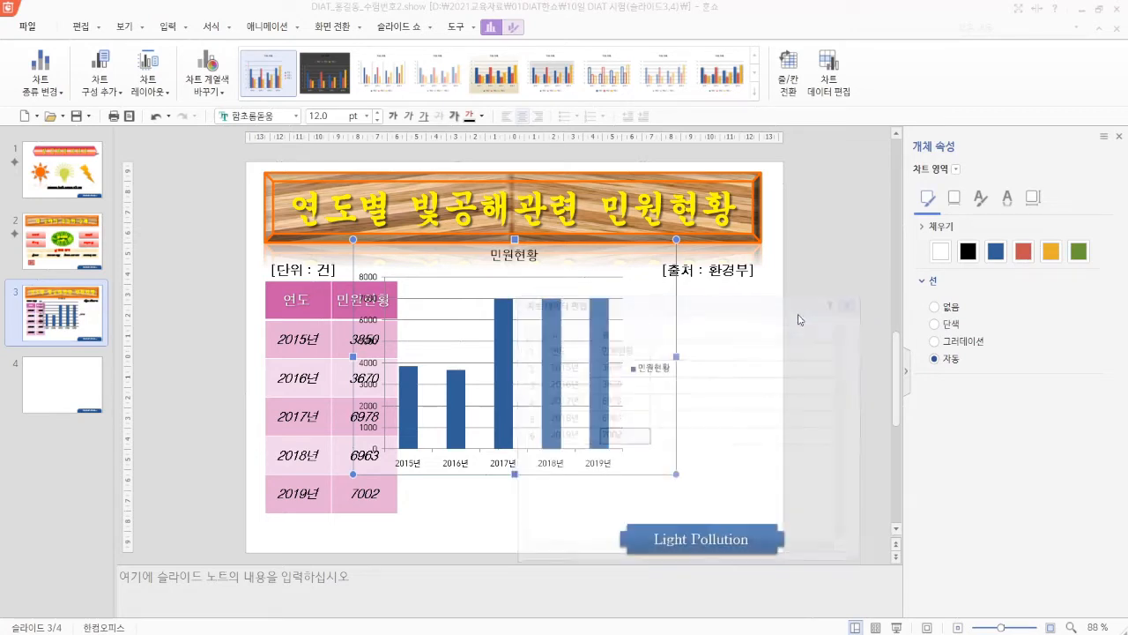
# Move the chart beside the table, beneath the source label, and apply the chart style with the beige gradient background.
pyautogui.moveTo(610, 480); pyautogui.dragTo(695, 511)
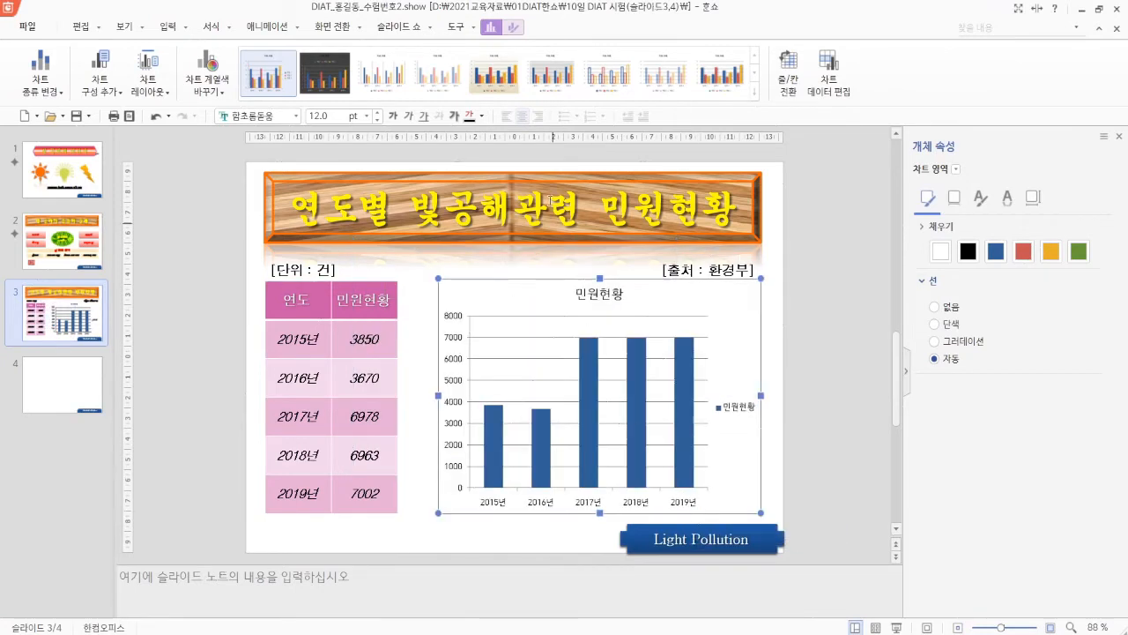
pyautogui.click(496, 85)
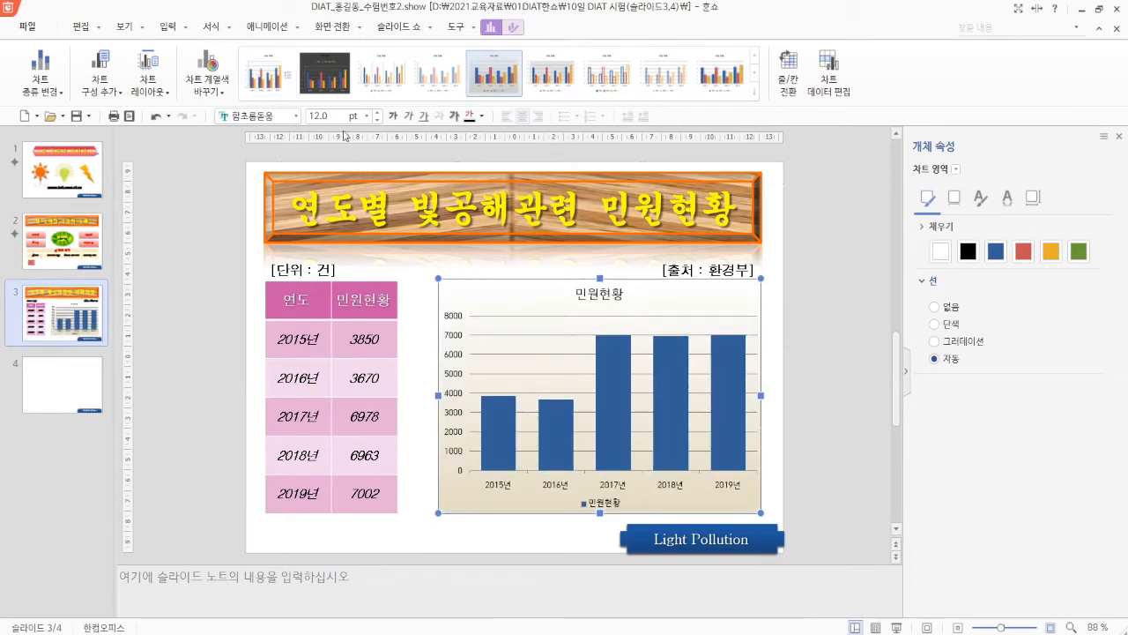
# Format all the chart's text in 굴림, 16 pt and bold.
pyautogui.click(282, 116)
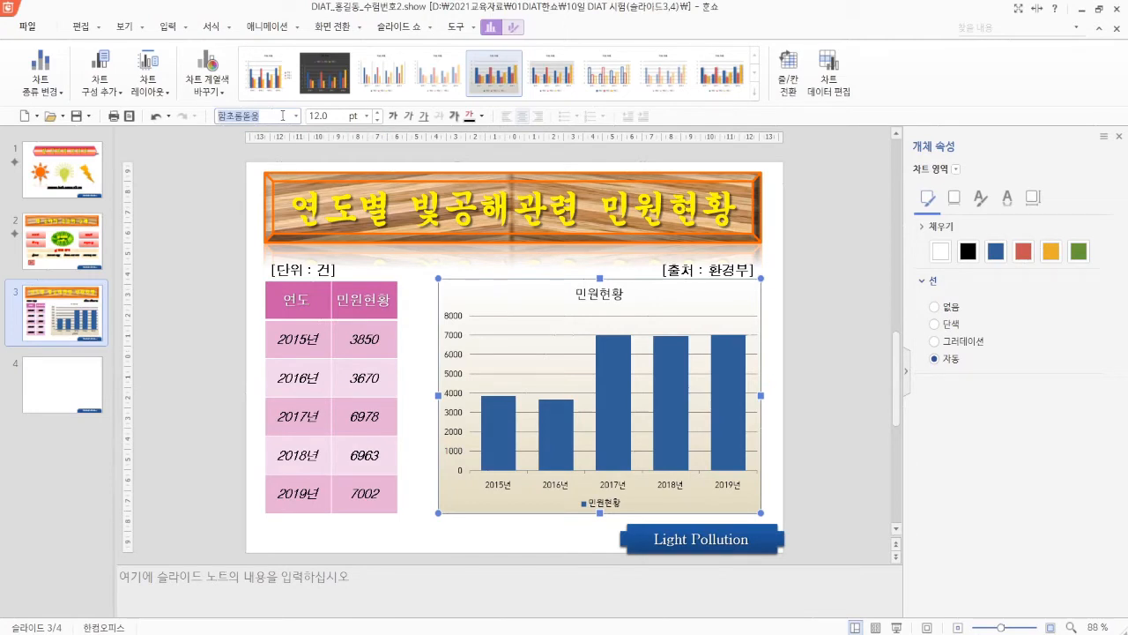
pyautogui.write('굴림')
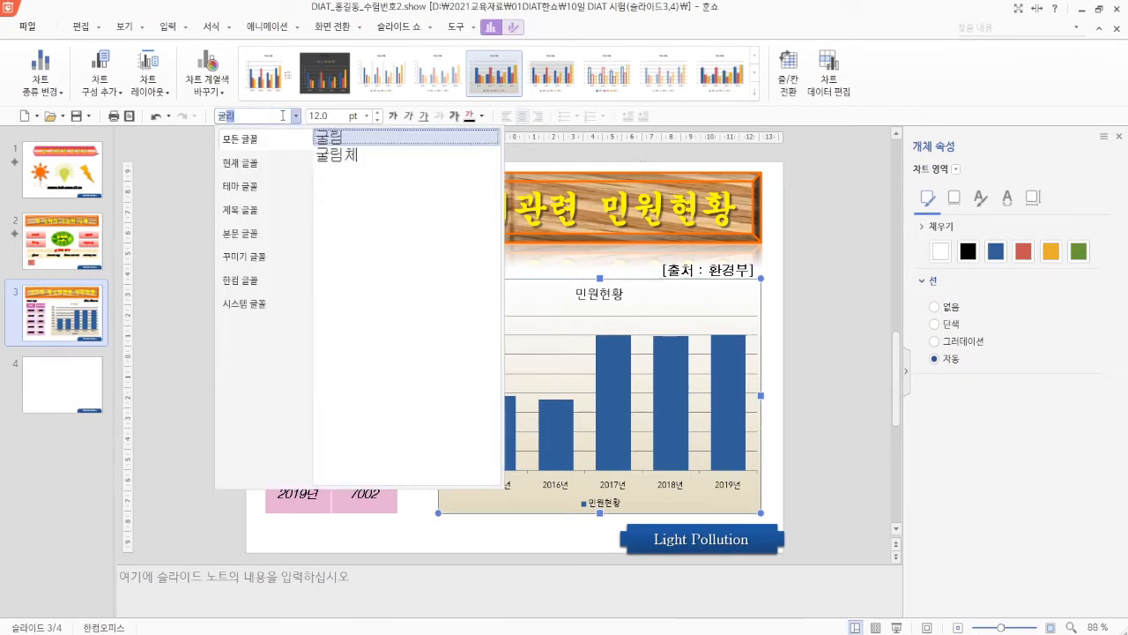
pyautogui.press('Return')
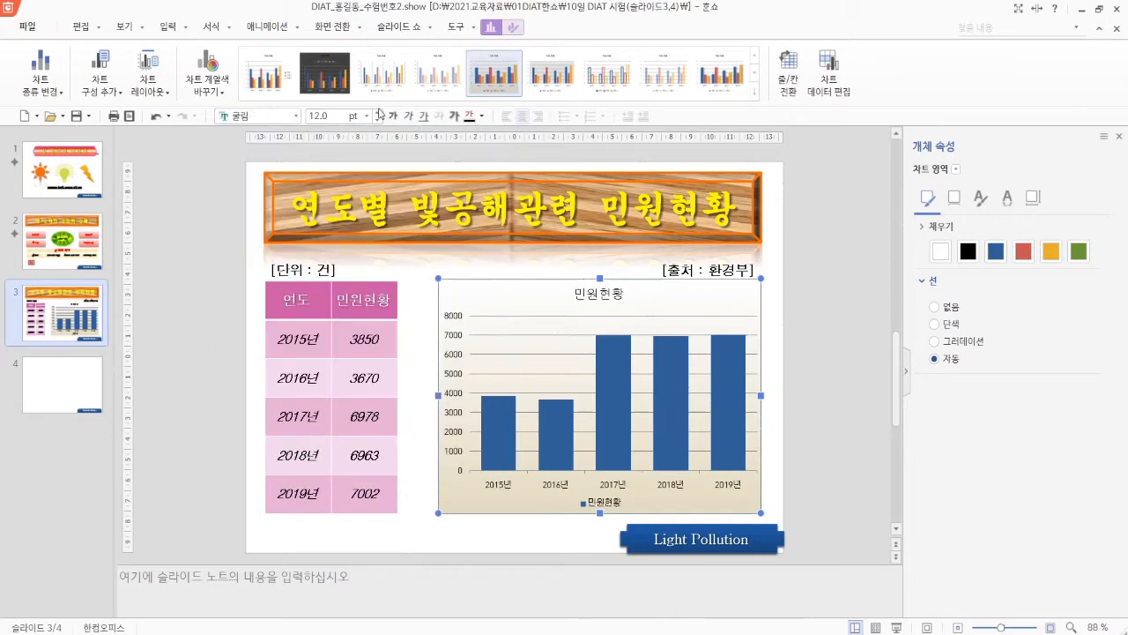
pyautogui.click(378, 114)
pyautogui.click(379, 114)
pyautogui.click(378, 114)
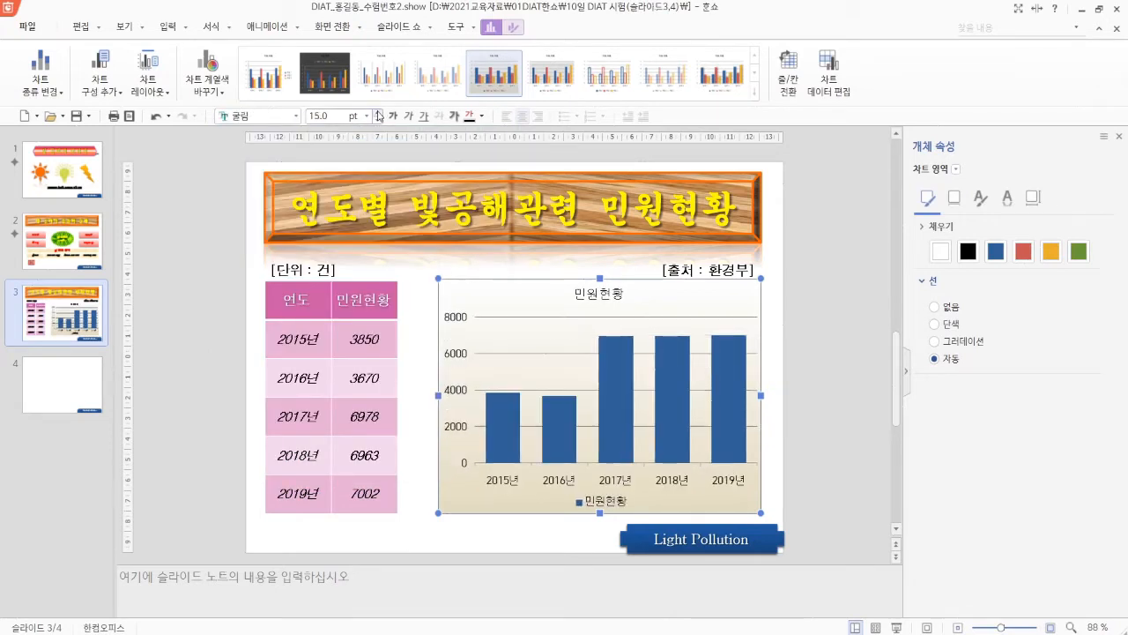
pyautogui.click(378, 113)
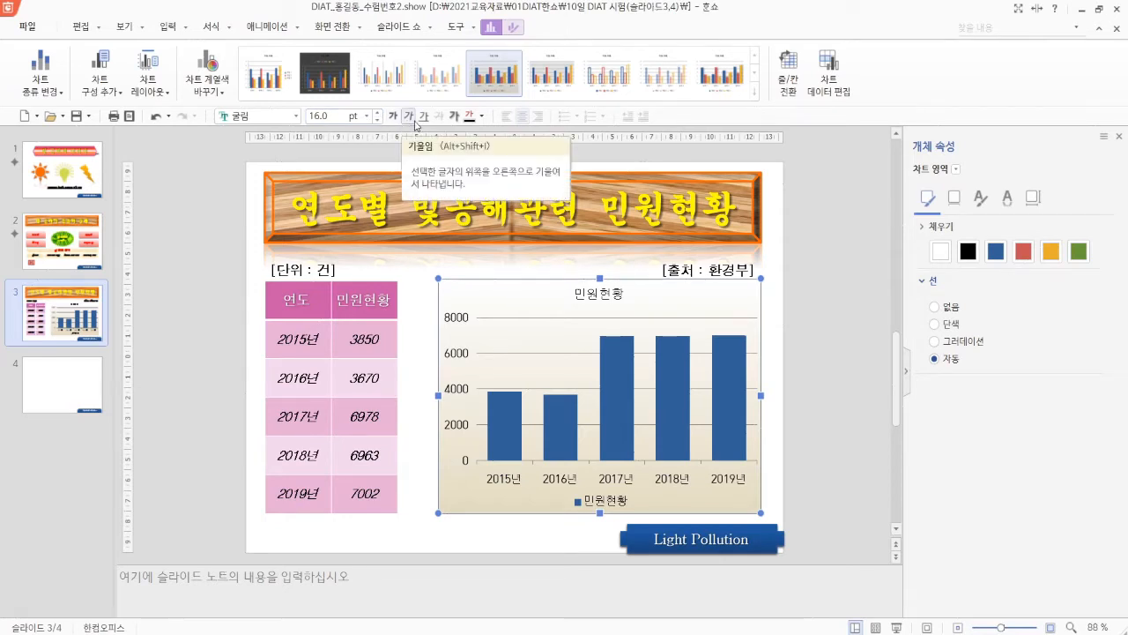
pyautogui.click(393, 116)
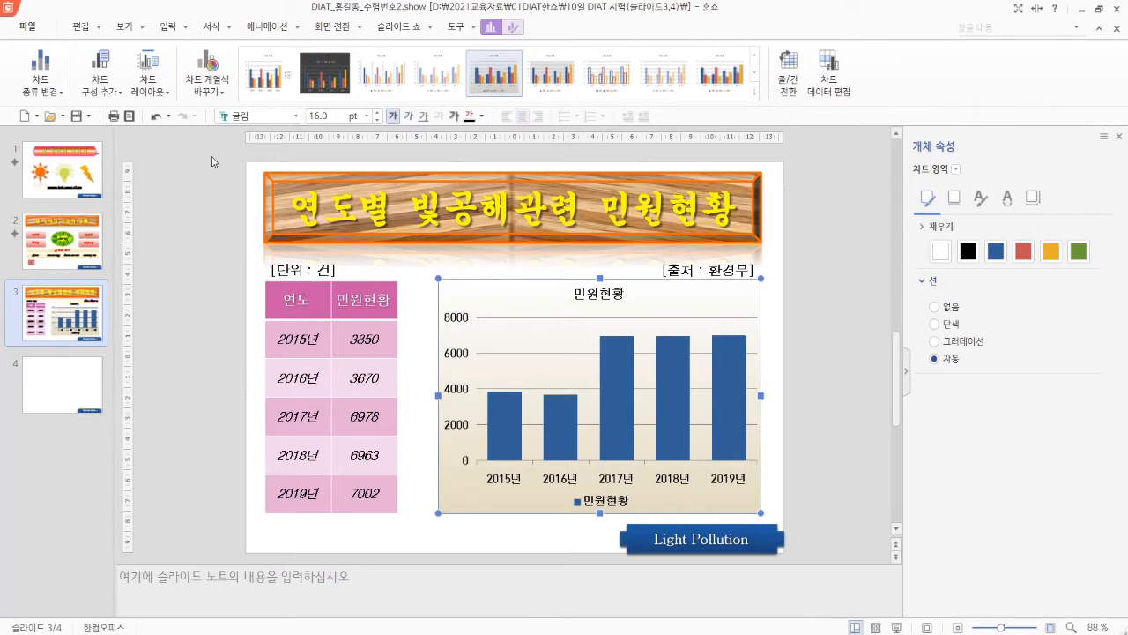
# Place the chart's legend on the right side (오른쪽) of the plot.
pyautogui.click(100, 88)
pyautogui.moveTo(123, 199)
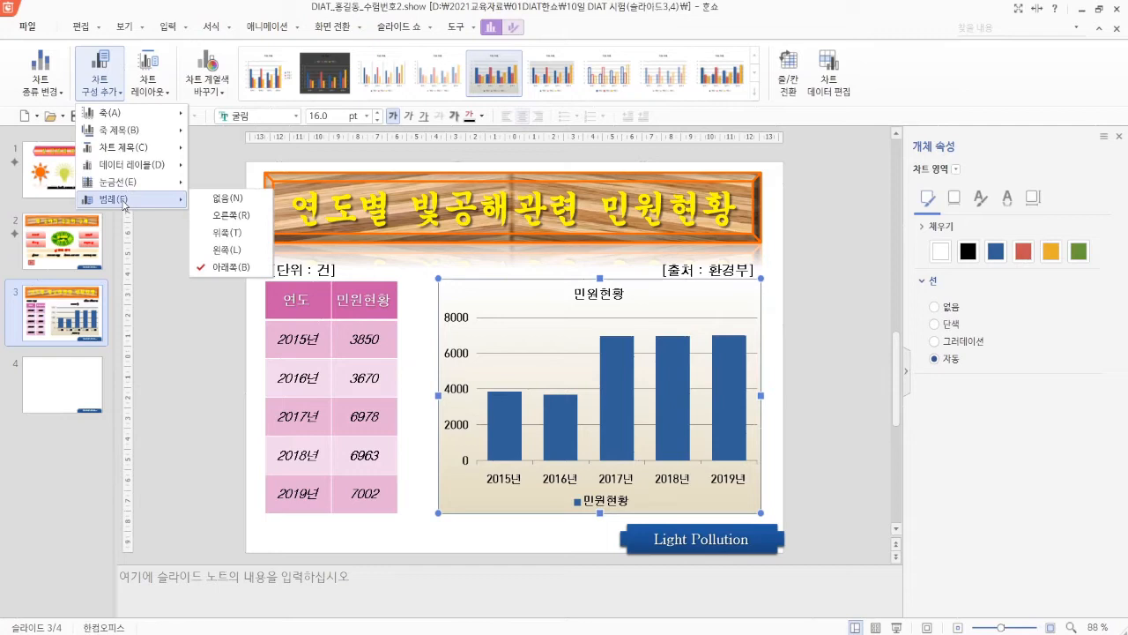
pyautogui.click(232, 216)
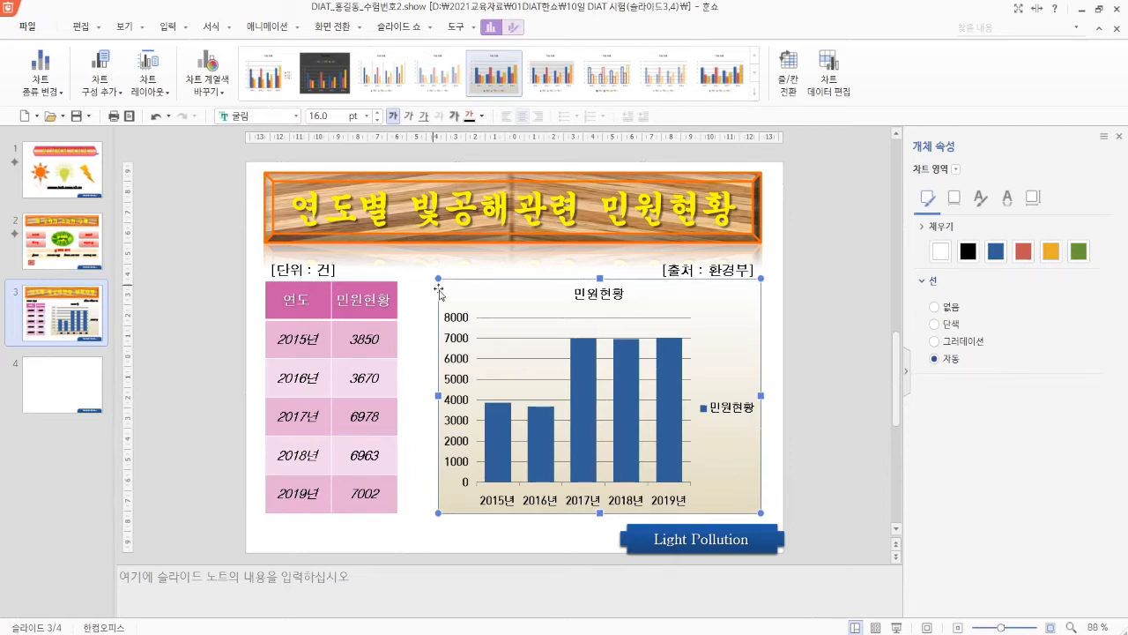
# Set the chart legend's text to 18 pt italic.
pyautogui.click(729, 414)
pyautogui.click(378, 111)
pyautogui.click(377, 112)
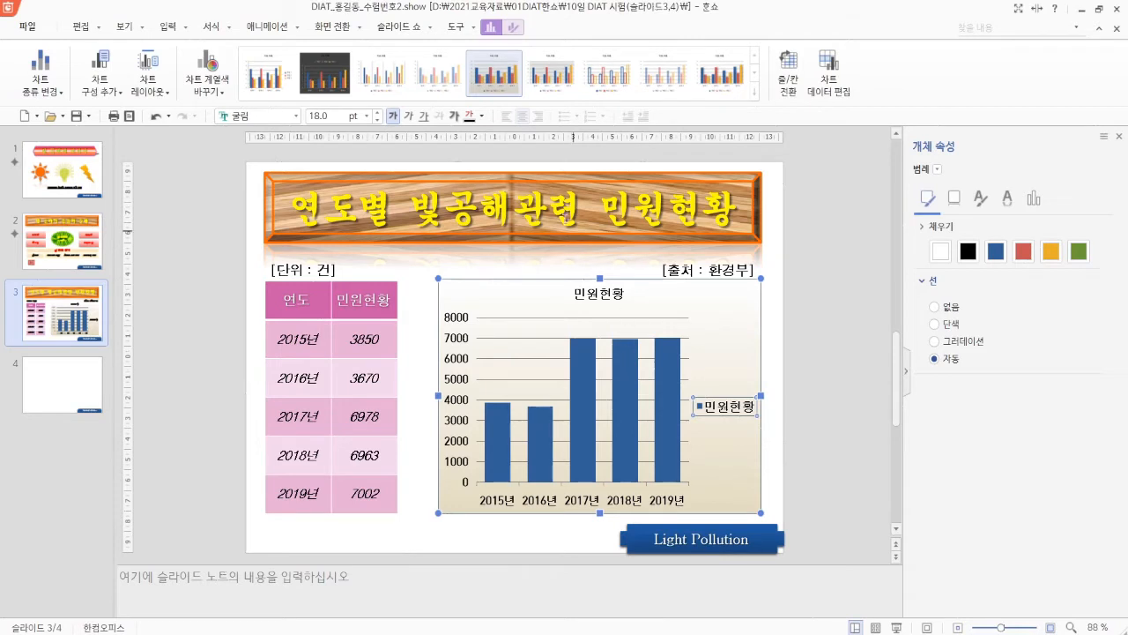
pyautogui.click(409, 118)
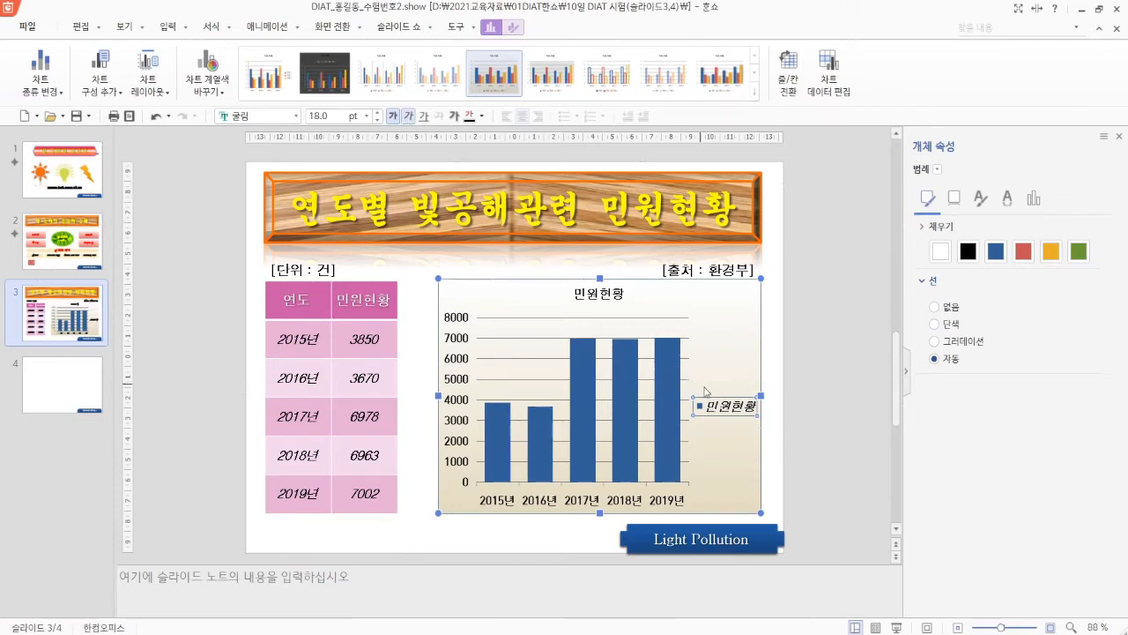
pyautogui.click(774, 377)
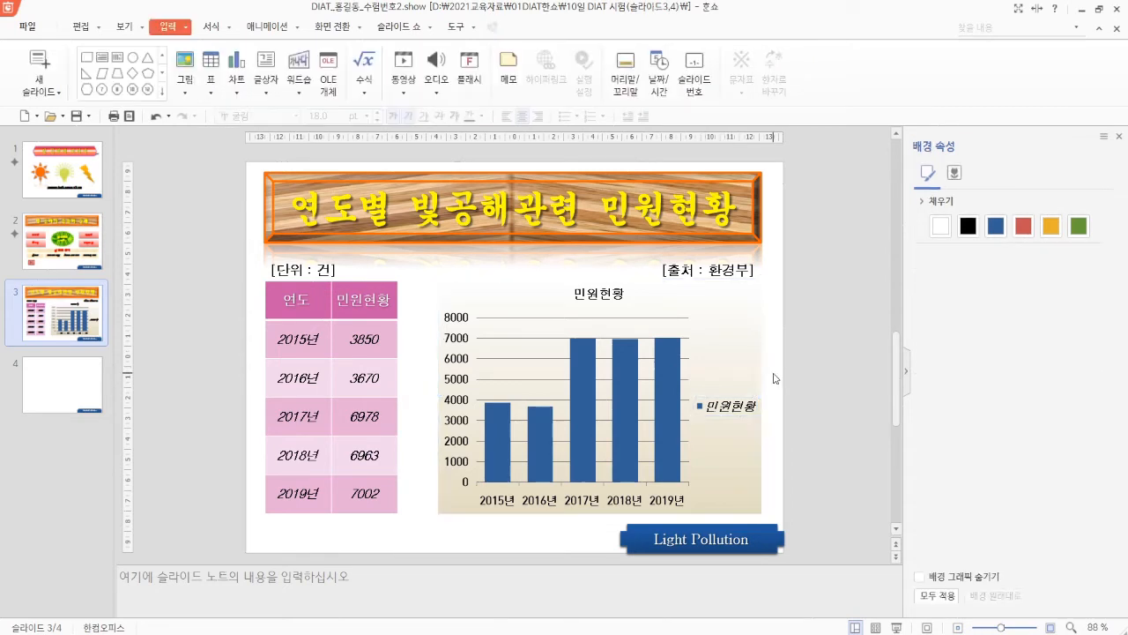
# Give the chart area a solid (단색) outline and open its line colour choices.
pyautogui.click(717, 318)
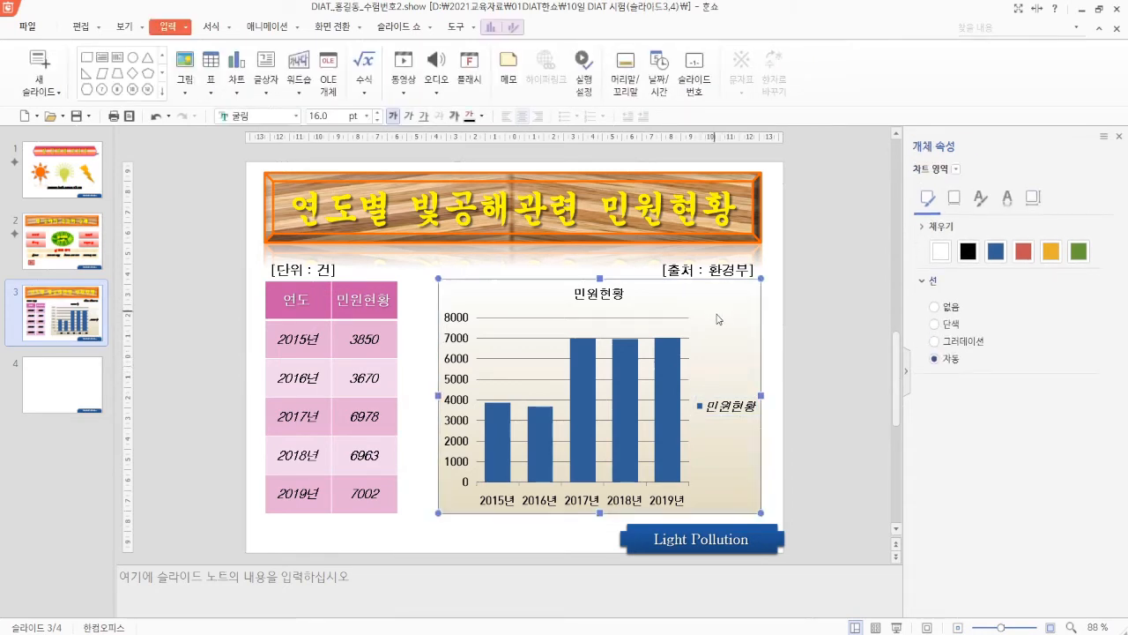
pyautogui.click(951, 323)
pyautogui.click(1085, 385)
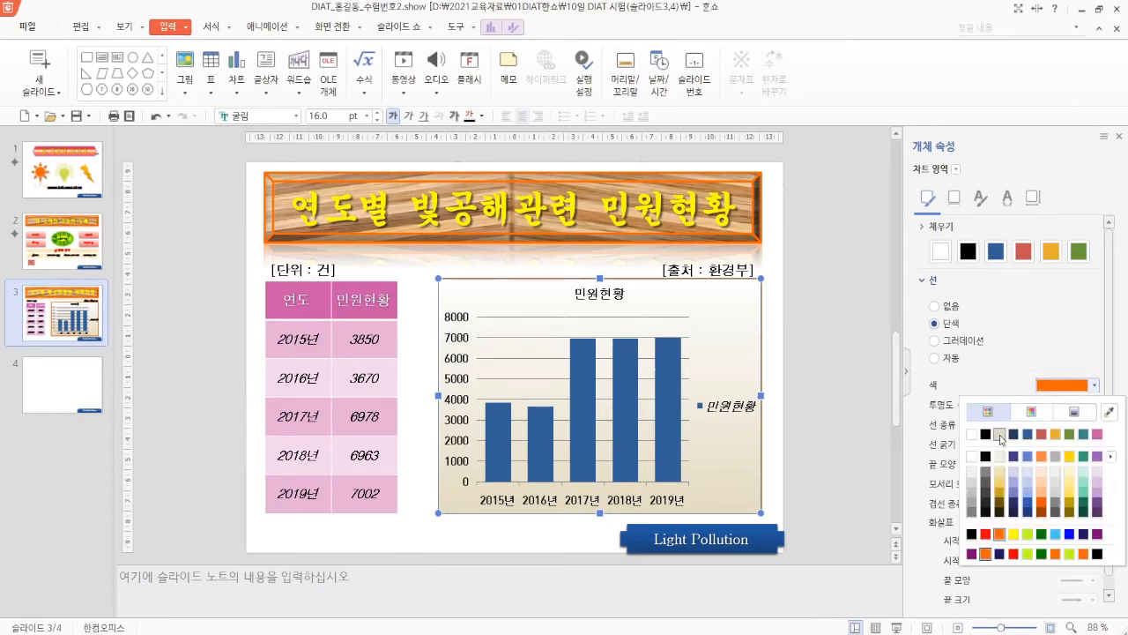